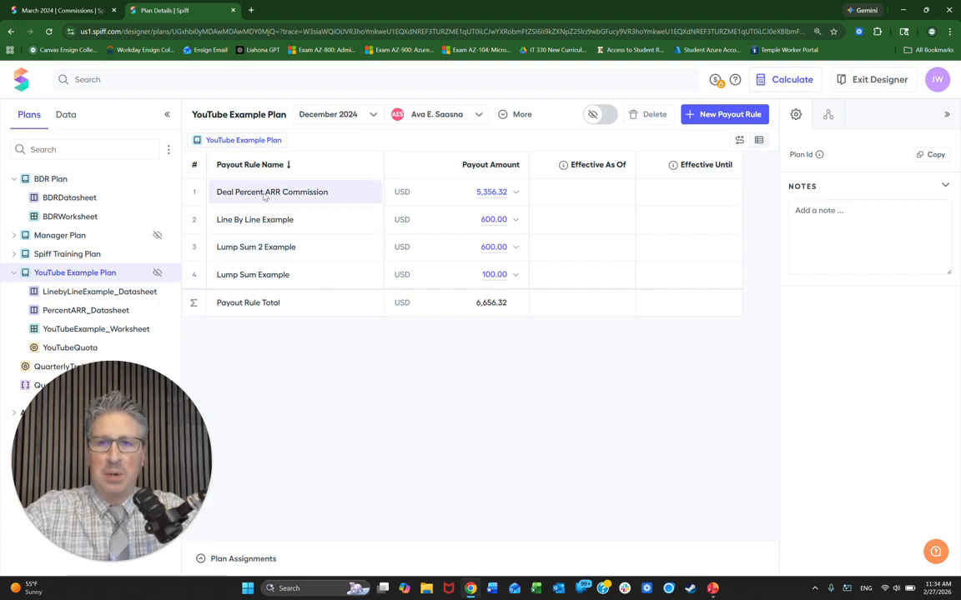
Open the datasheet behind the Deal Percent ARR Commission payout and examine its commission formula and the What-If example criteria slide
click(491, 191)
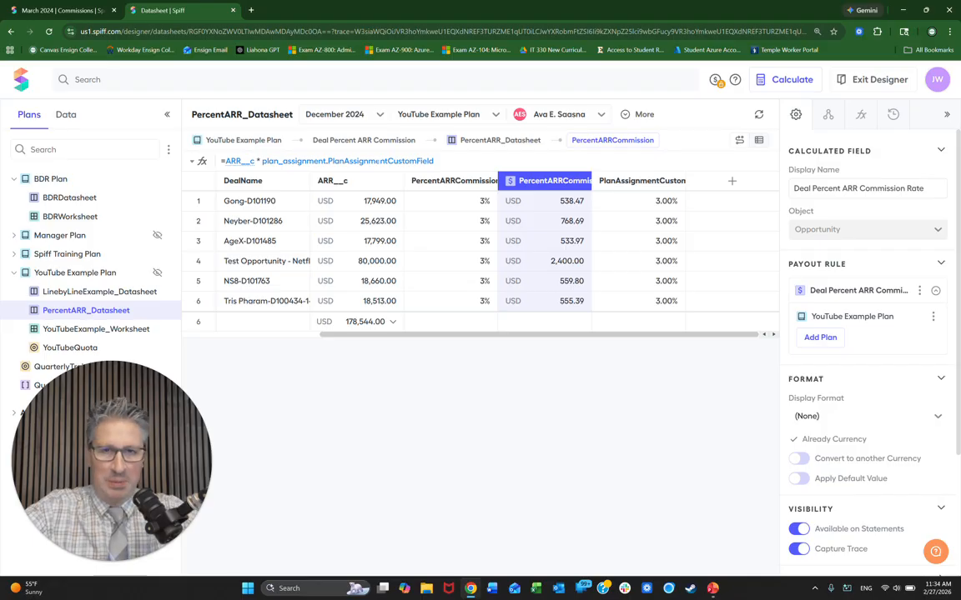
key(alt+Tab)
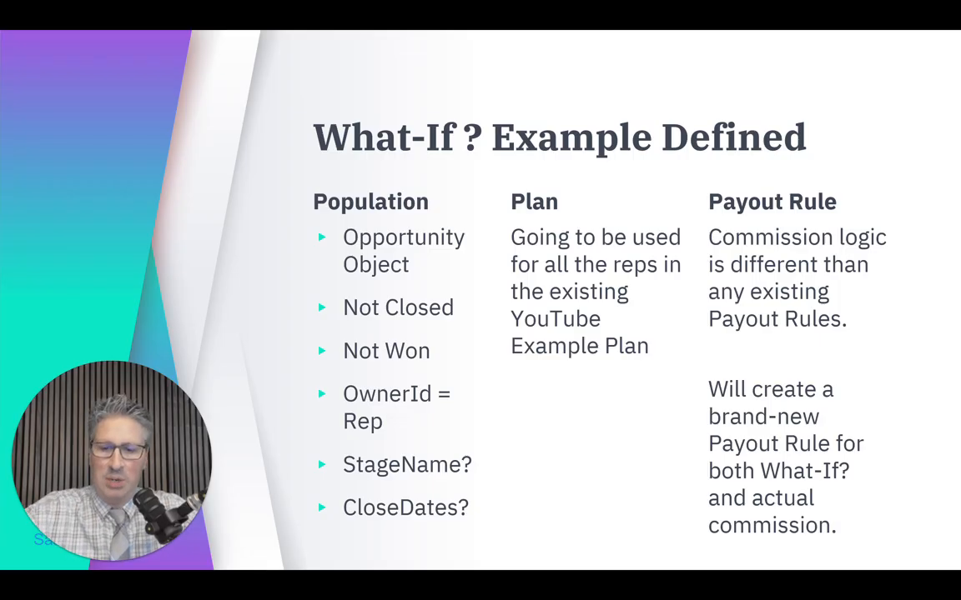
key(alt+Tab)
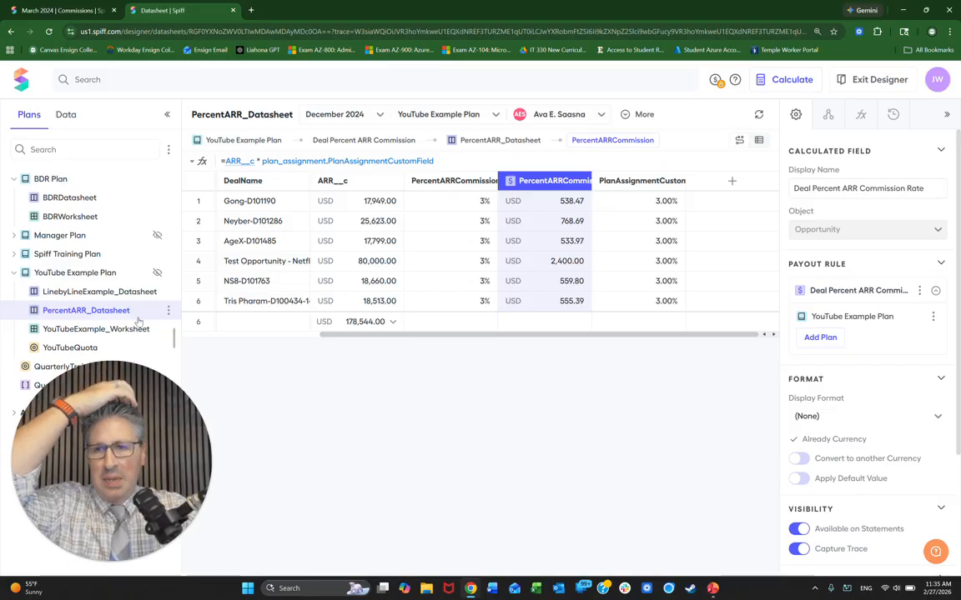
drag(176, 441, 925, 457)
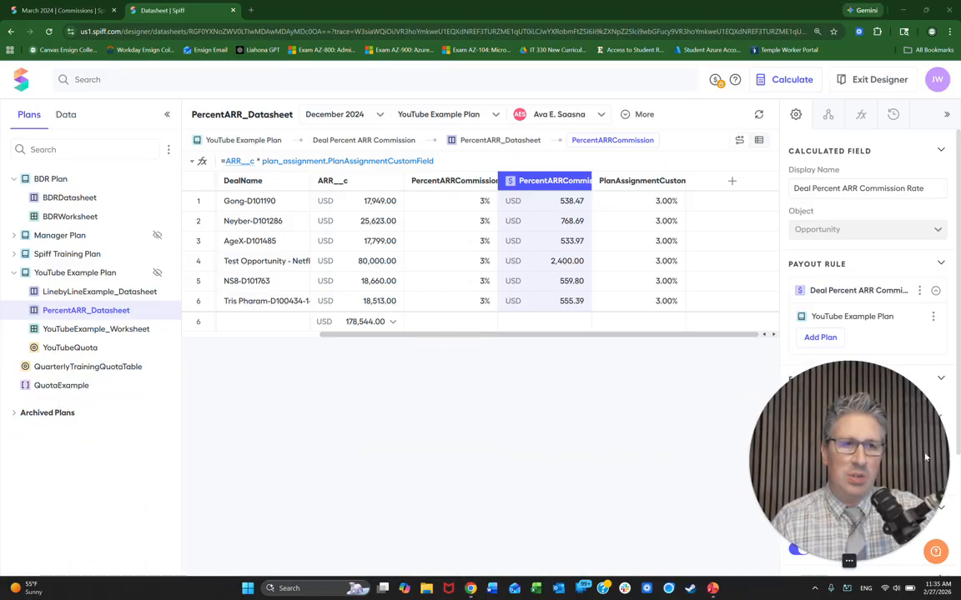
Create a new datasheet named PotentialNewDeal_Datasheet in the YouTube Example Plan
click(56, 273)
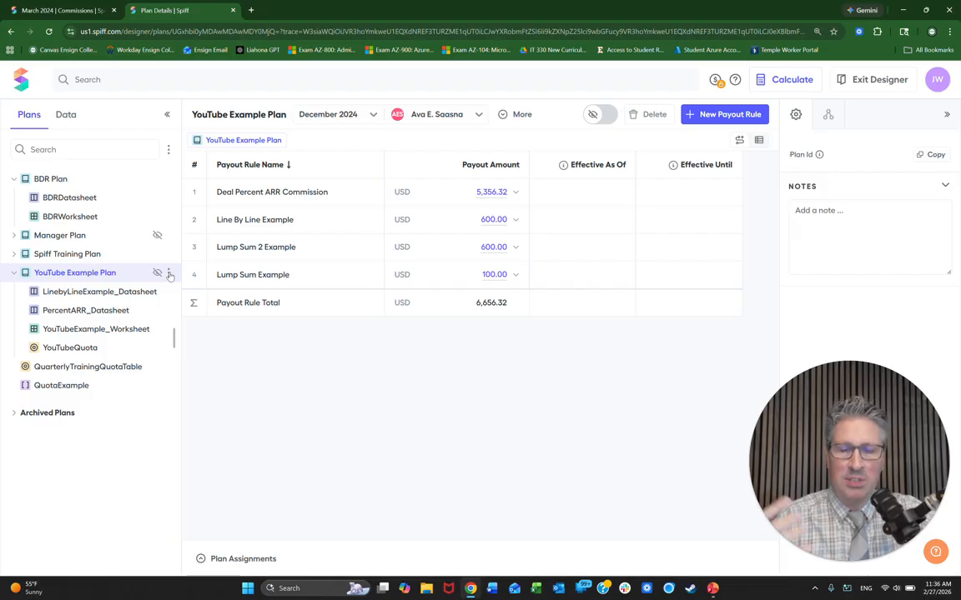
click(169, 275)
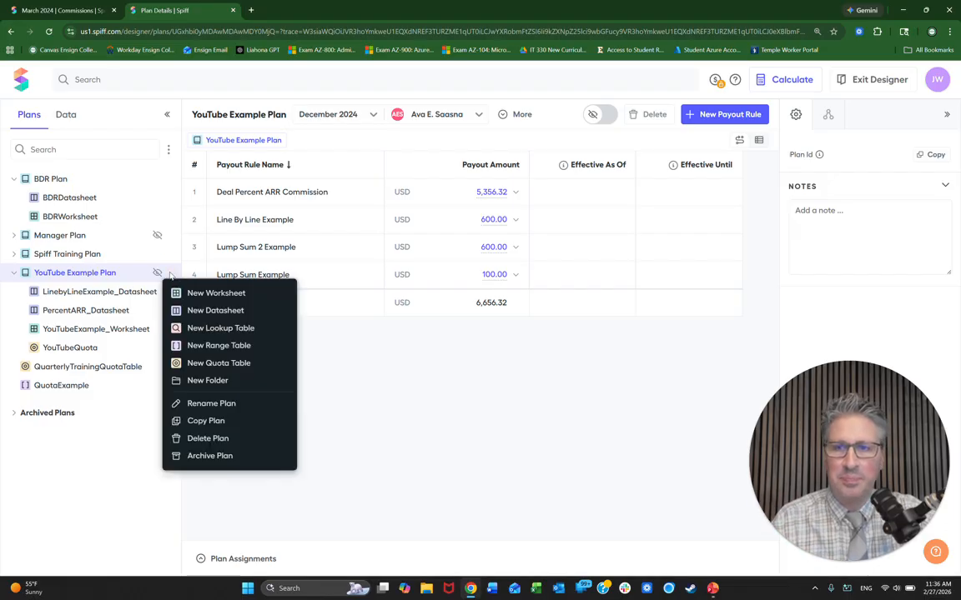
click(206, 313)
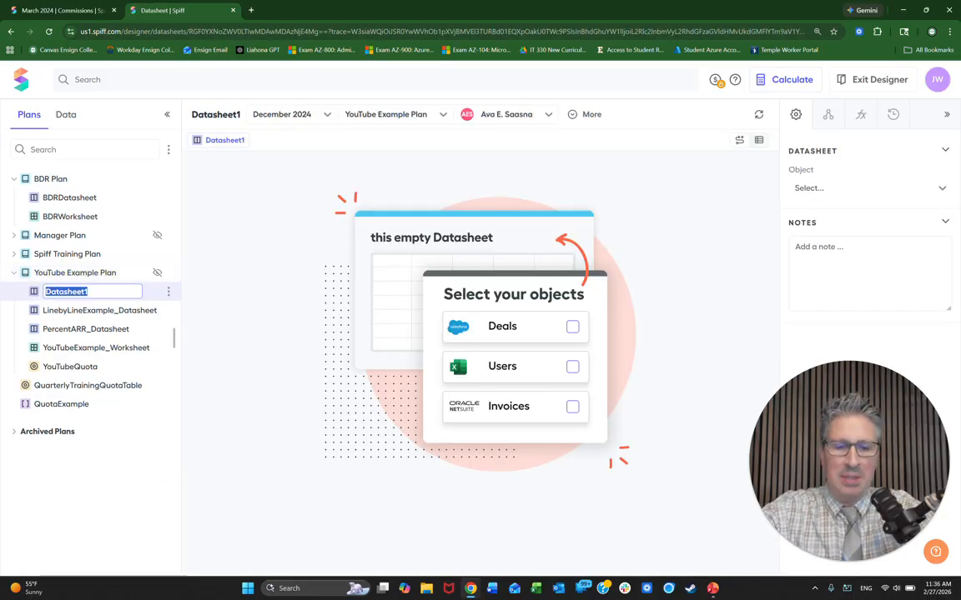
text(Pote)
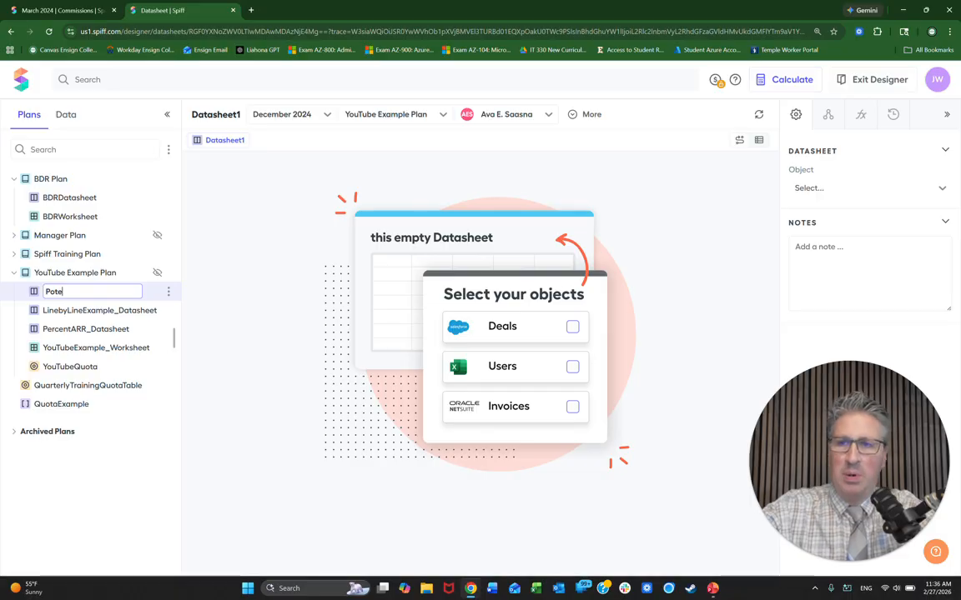
text(ntialN)
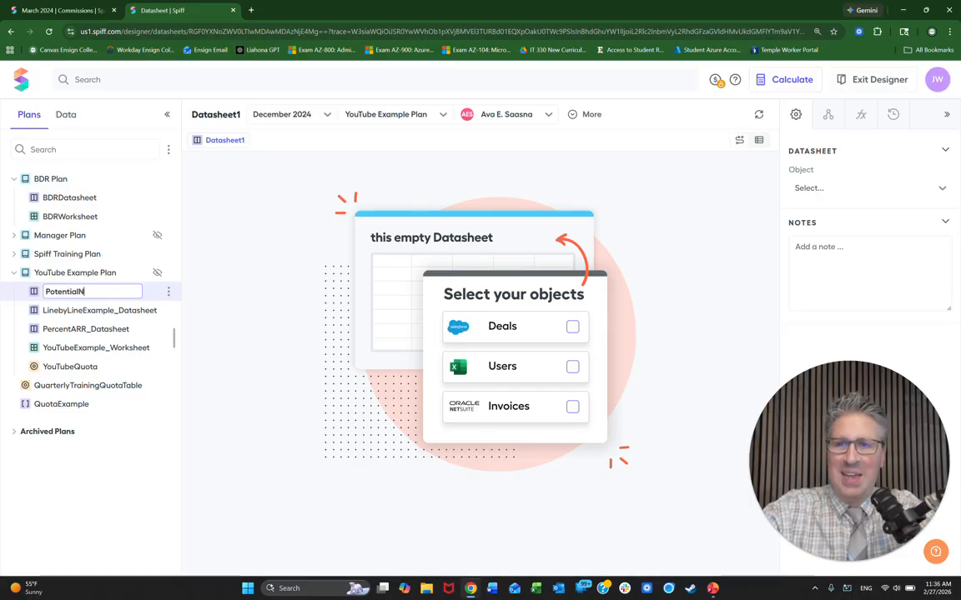
text(ewDeal)
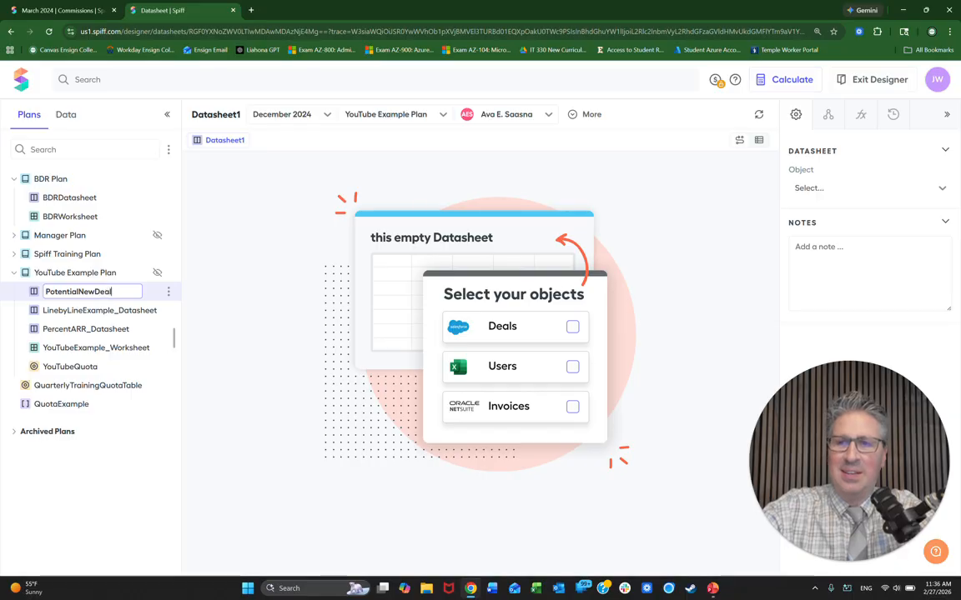
text(_D)
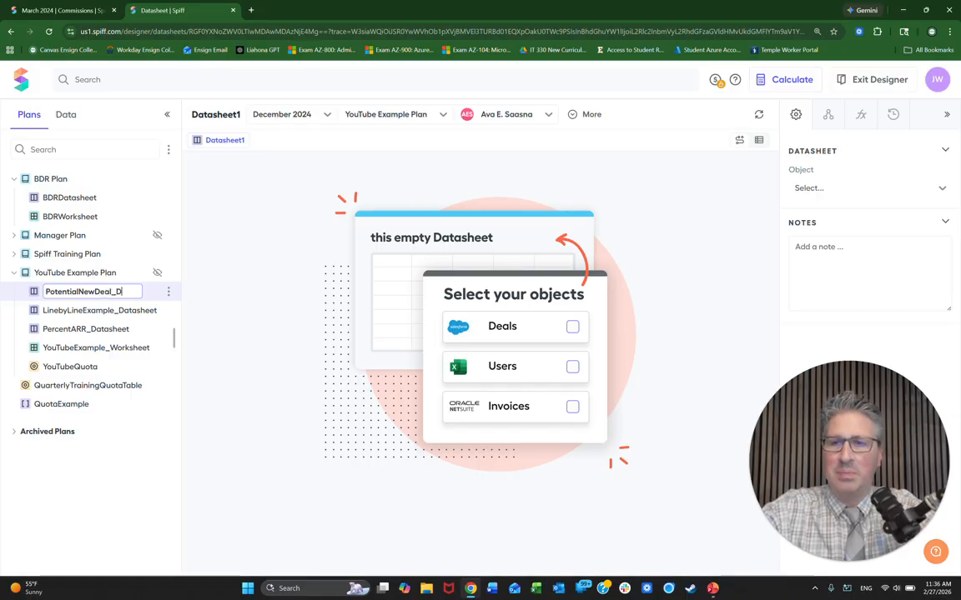
text(atasheet)
key(Return)
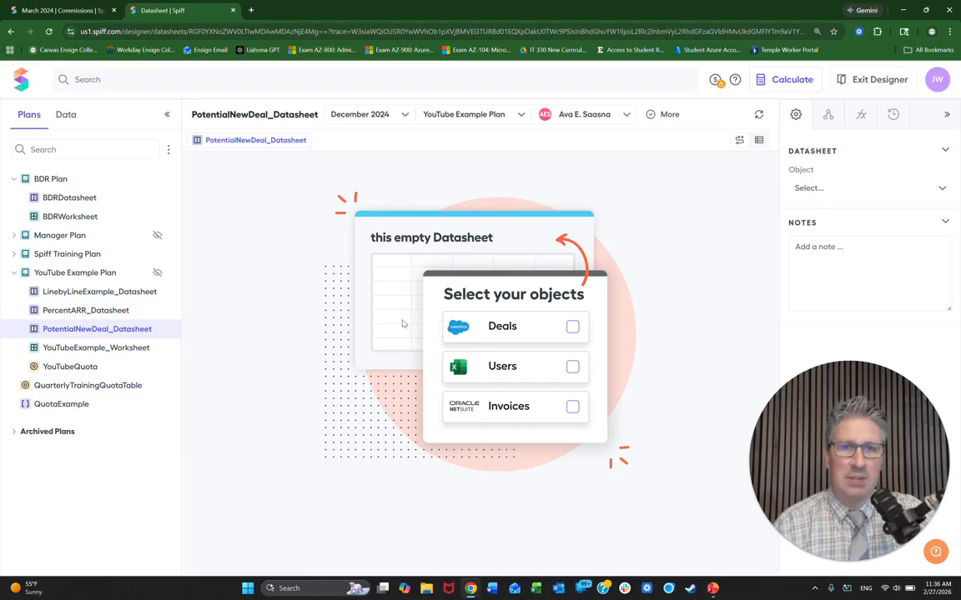
Base the datasheet on the Opportunity object and apply the PotentialNotClosedWonByRepNext3Months filter
click(856, 187)
click(824, 265)
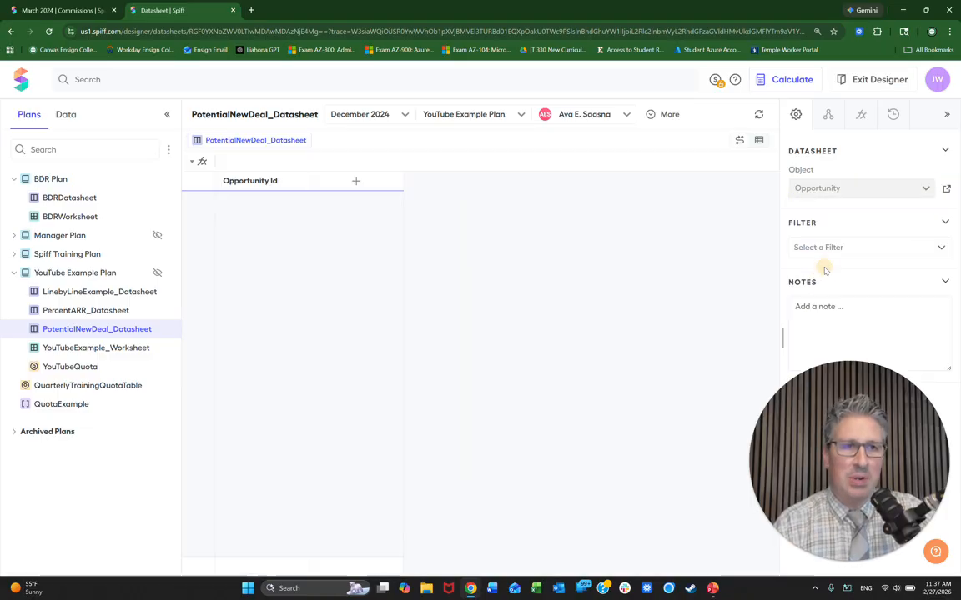
click(868, 249)
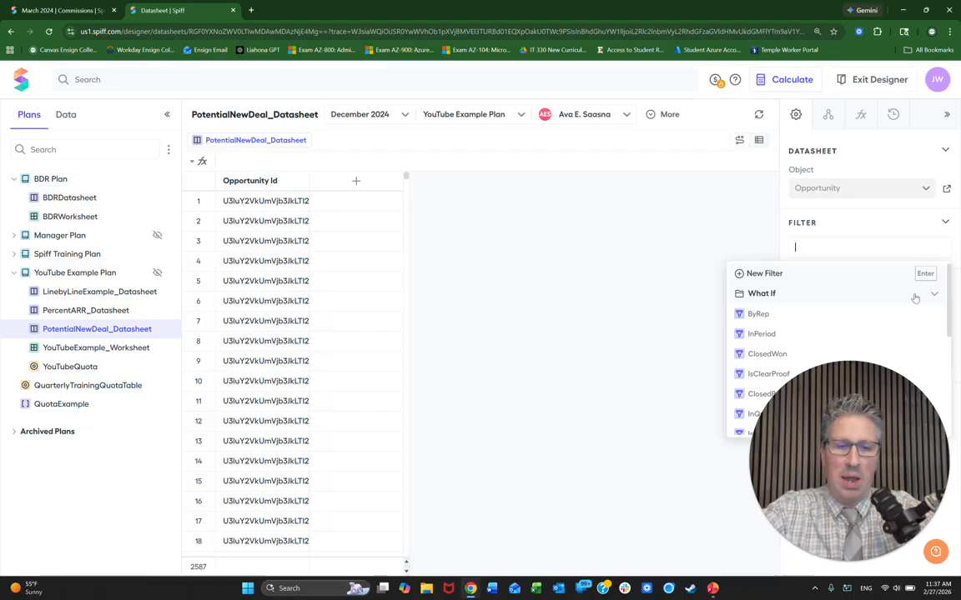
text(poten)
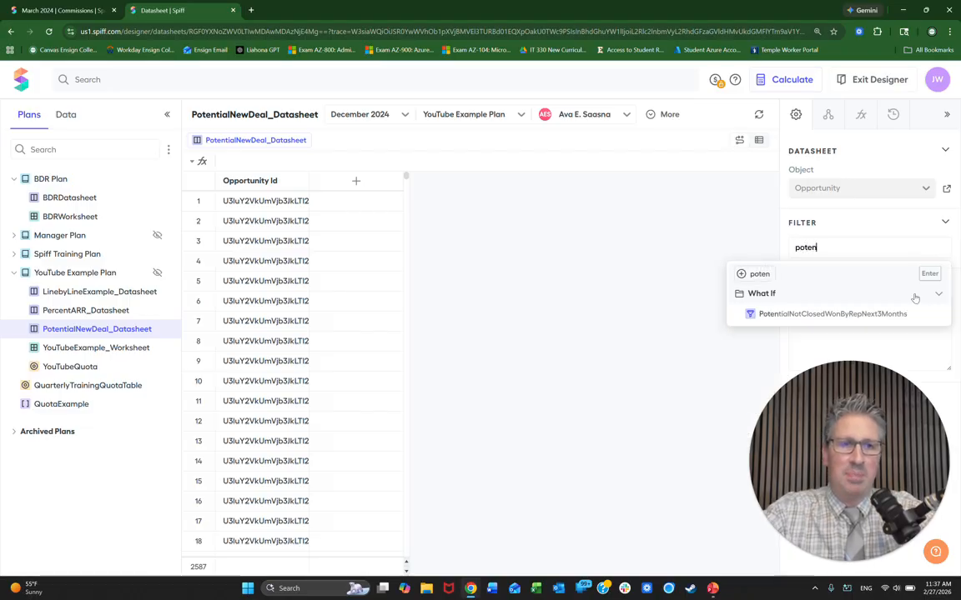
mouse_move(858, 318)
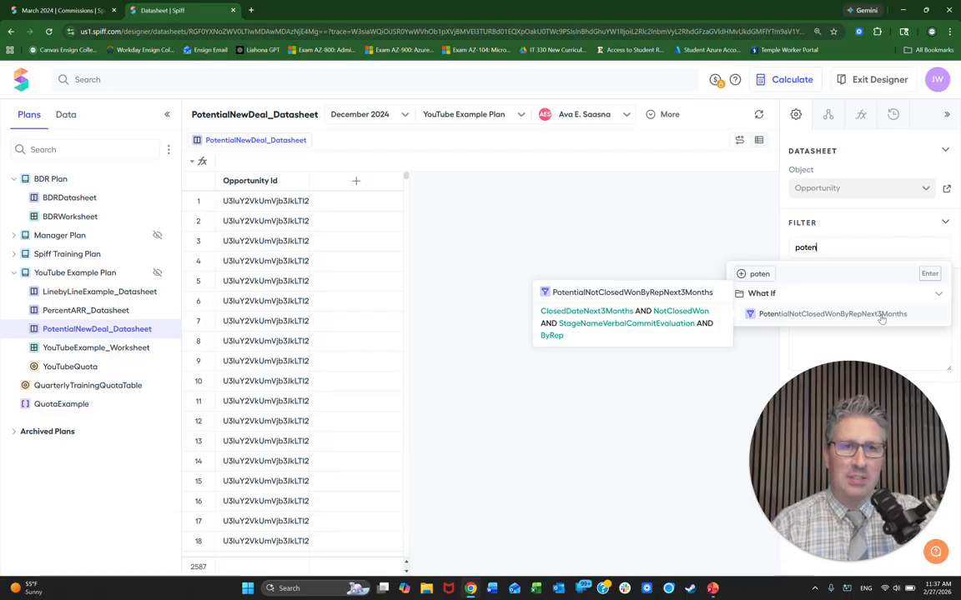
click(882, 318)
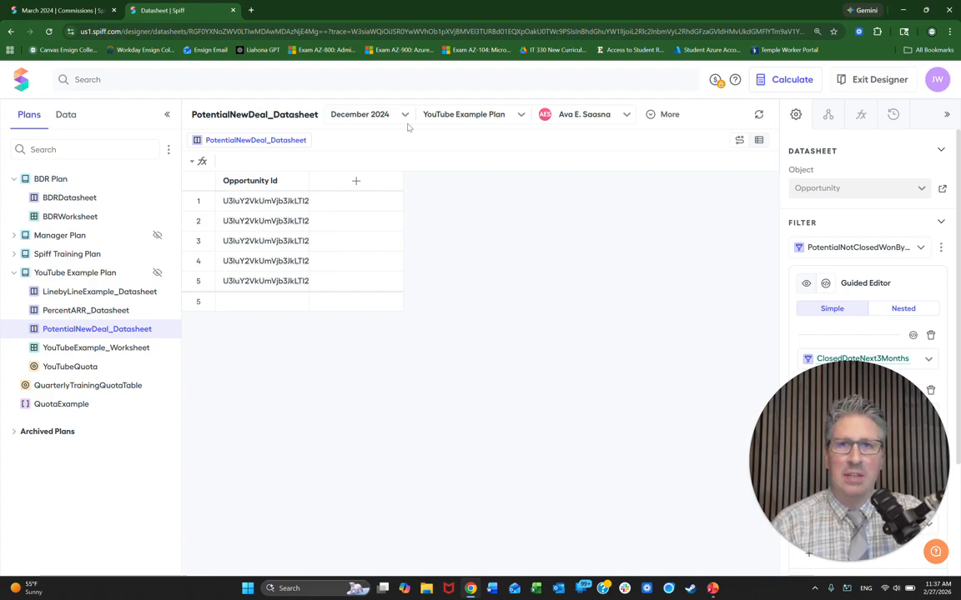
Switch the datasheet's period to March 2024
click(367, 114)
scroll(385, 204, down, 2)
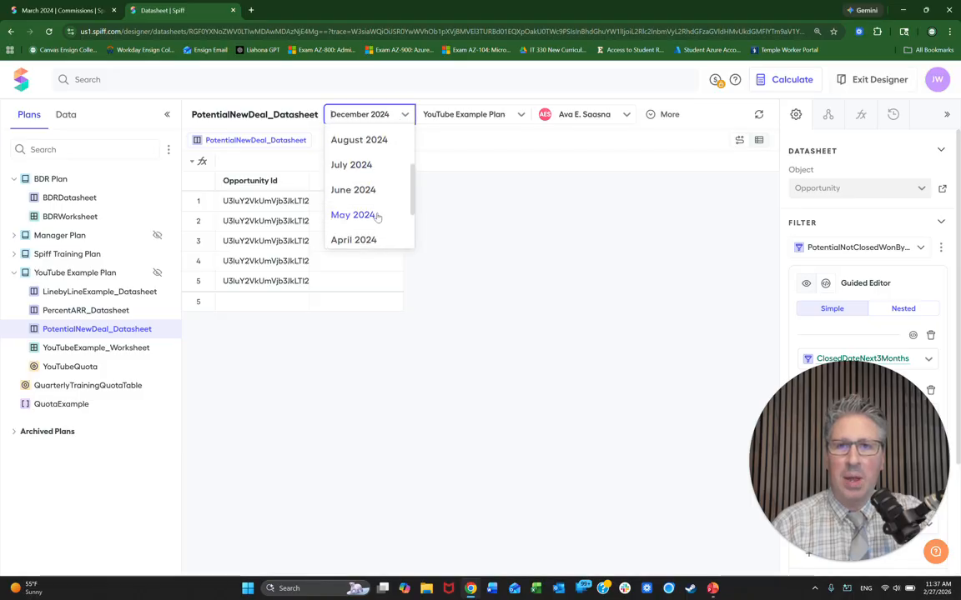
scroll(364, 225, down, 1)
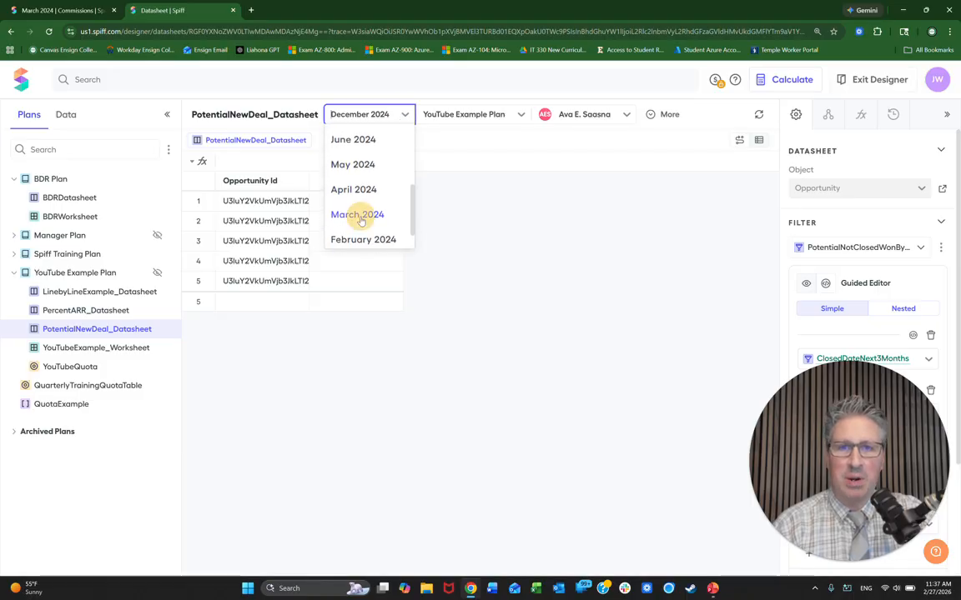
click(360, 215)
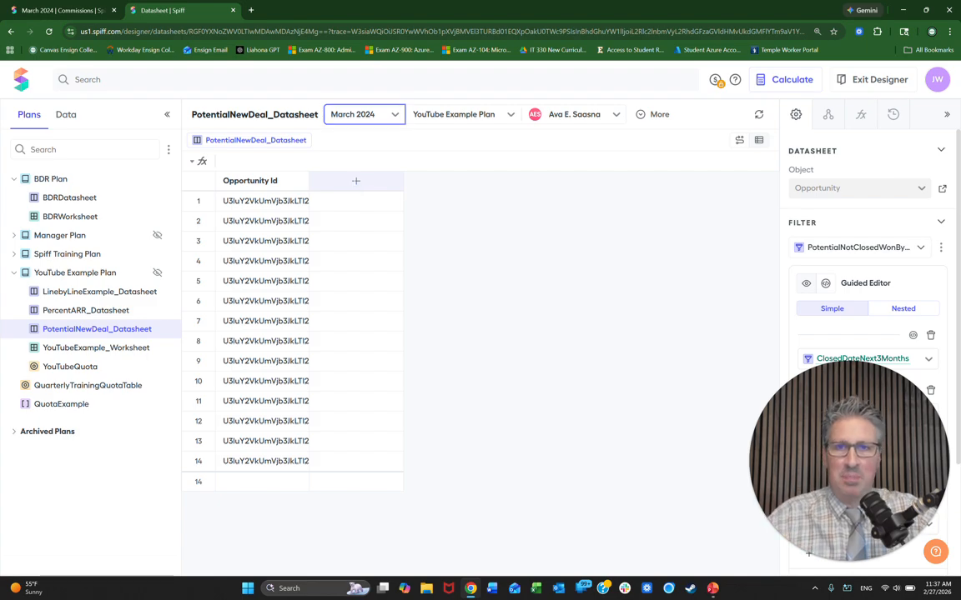
Add the existing fields DealName, ARR__c and CloseDate as columns of the datasheet
click(356, 181)
text(deal)
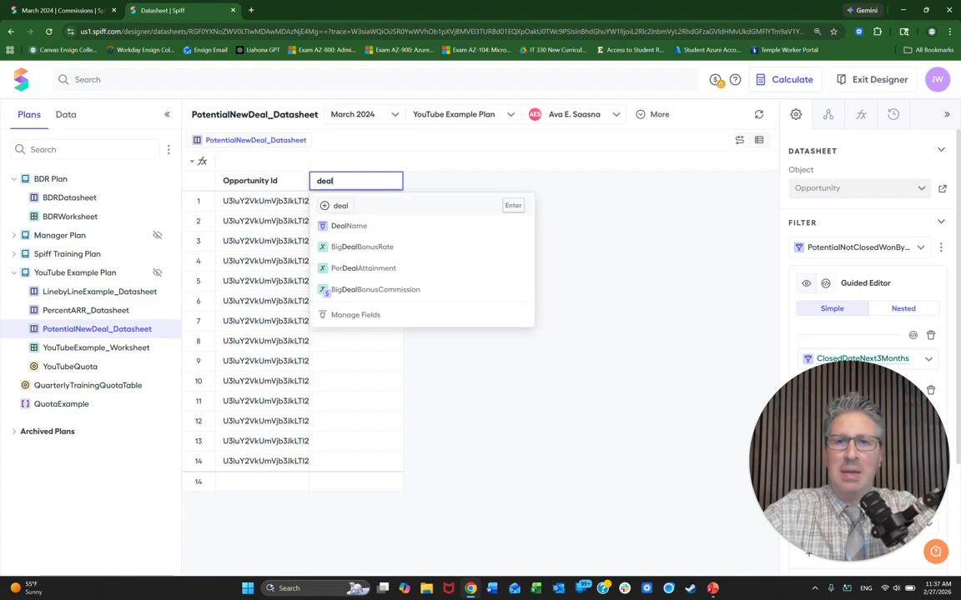
click(338, 225)
click(449, 181)
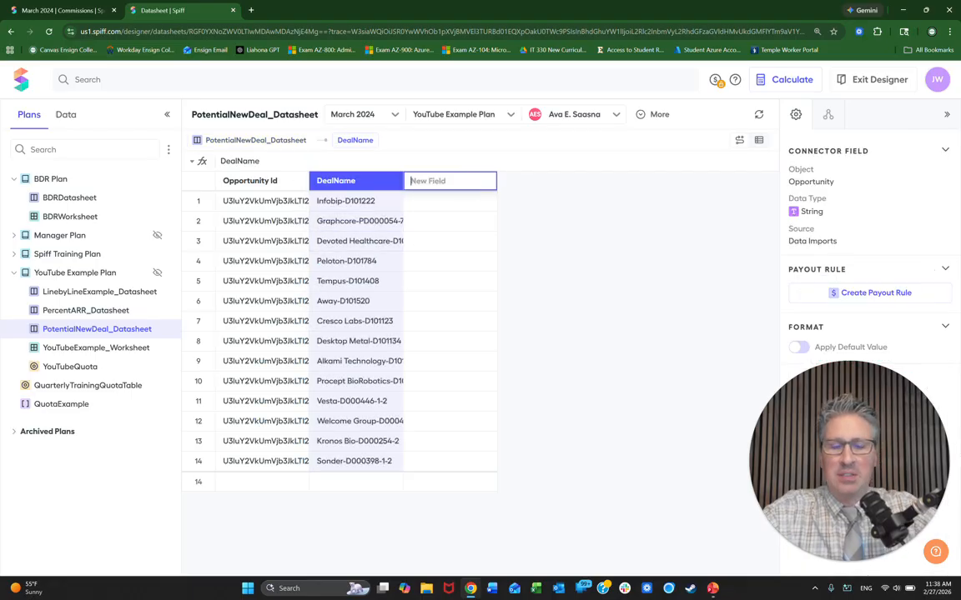
text(arr)
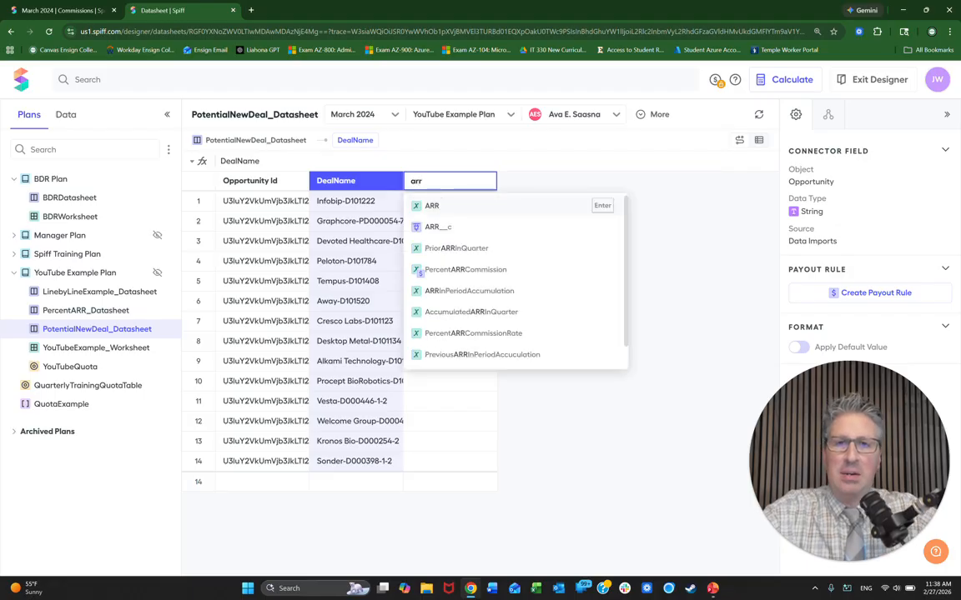
click(442, 226)
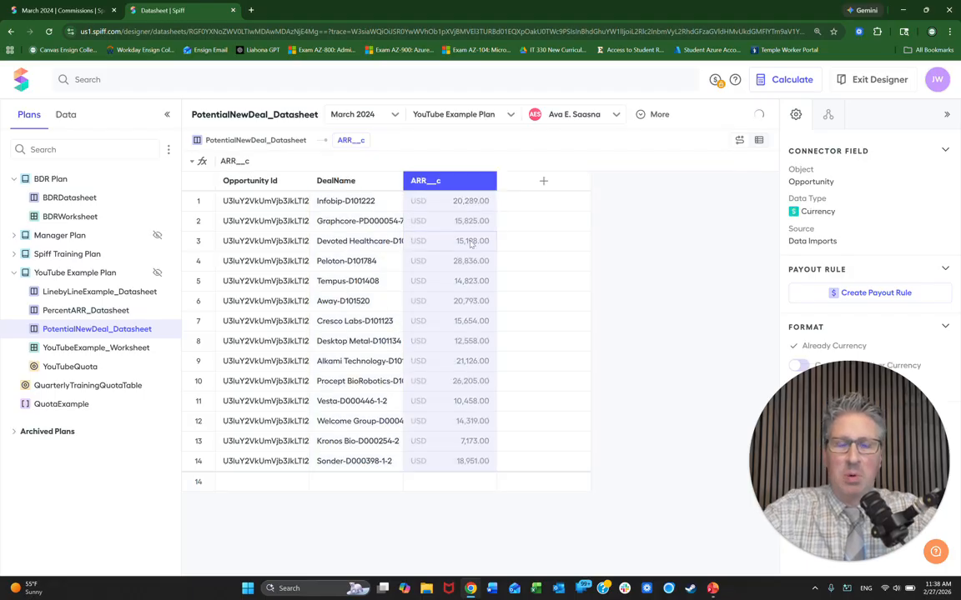
click(564, 182)
text(close)
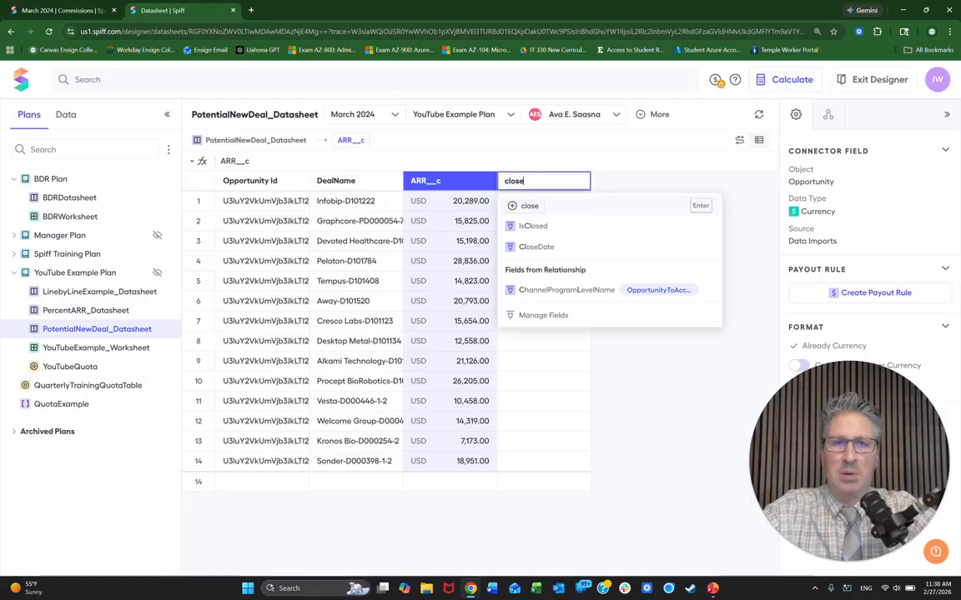
click(541, 248)
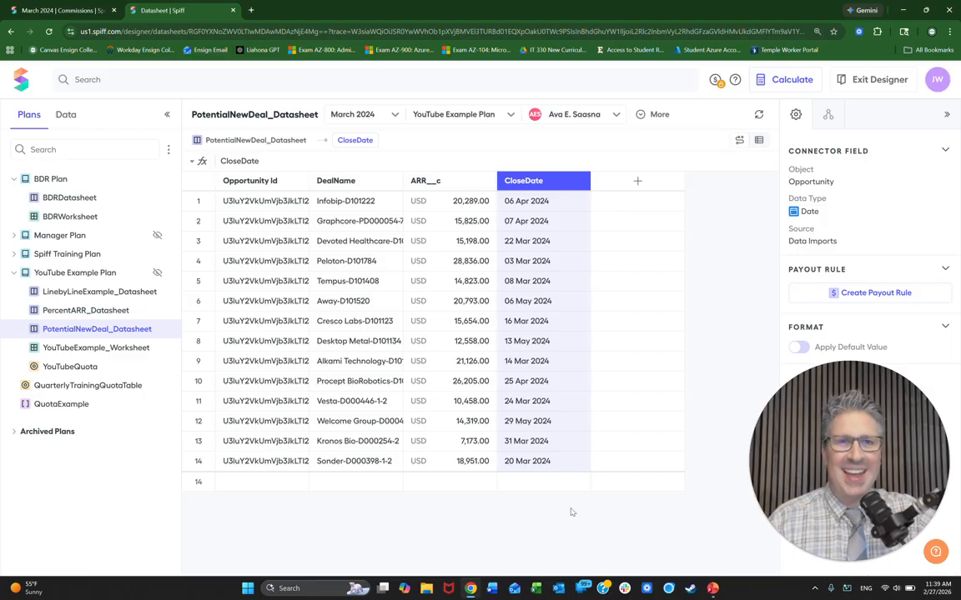
Create a new calculated field named NewDealCommissionRate after the CloseDate column
click(647, 182)
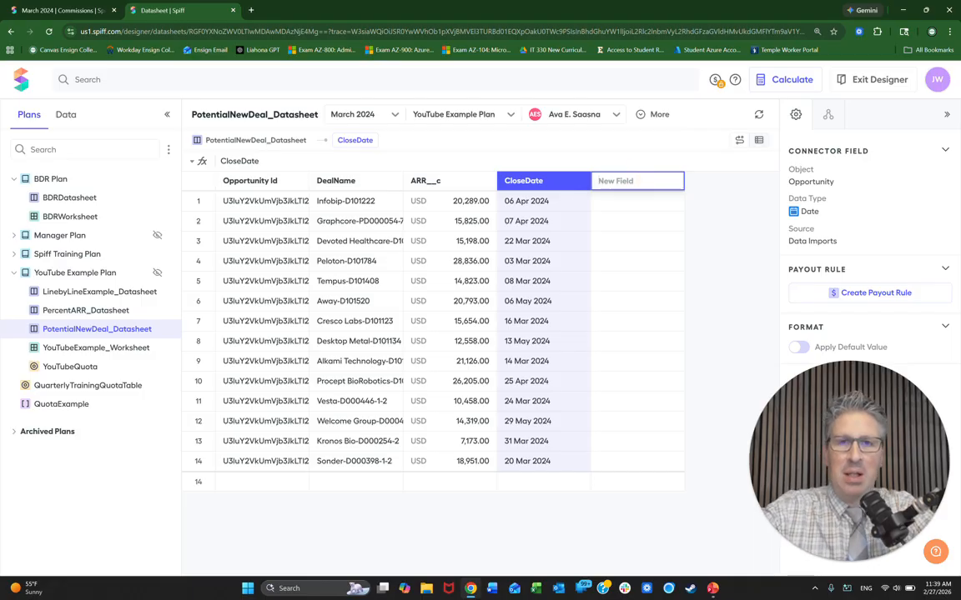
text(NewDea)
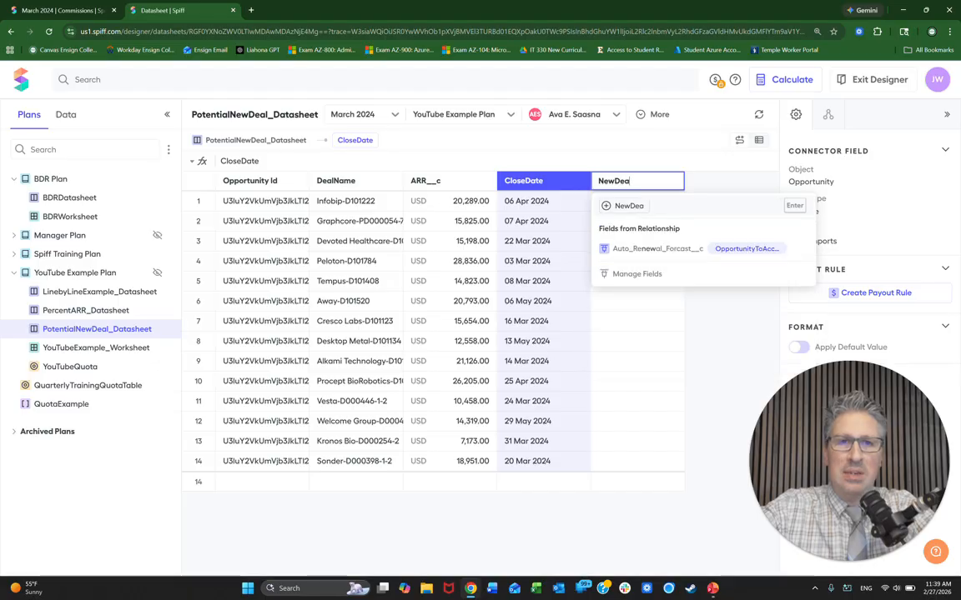
text(lCo)
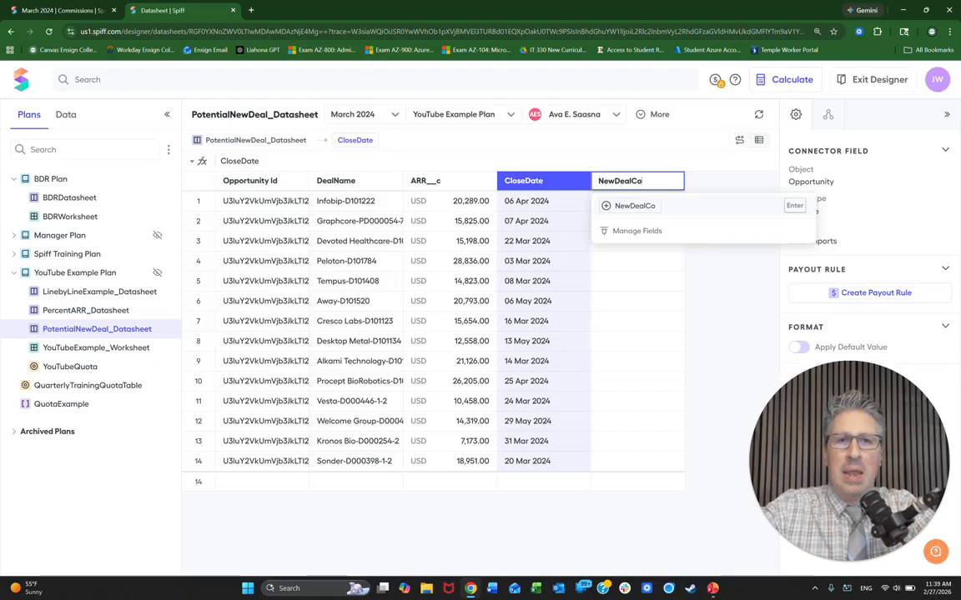
text(mmissionRate)
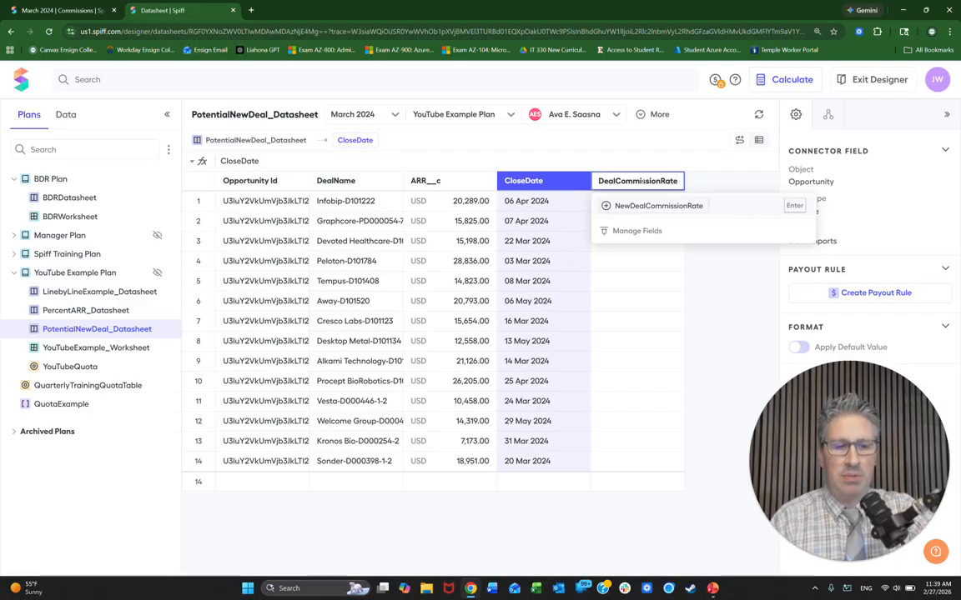
key(Return)
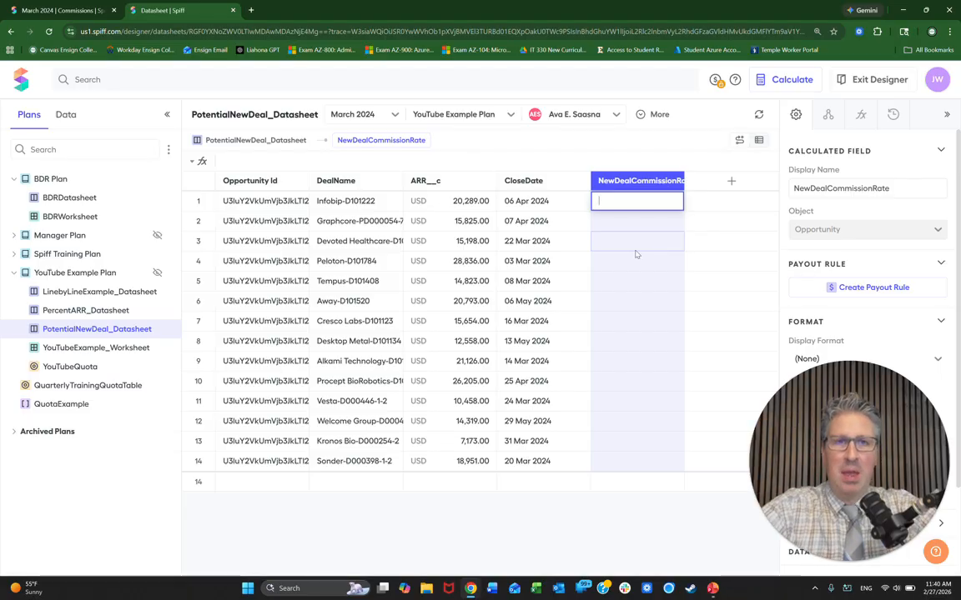
Begin the NewDealCommissionRate formula with an if function whose condition tests ARR__c with a greater-than comparison
text(=)
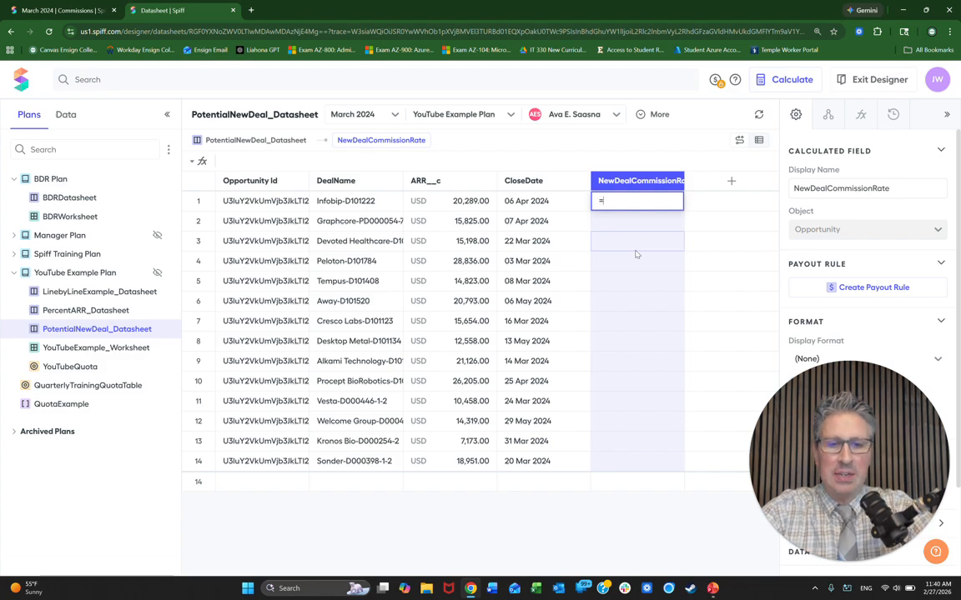
text(if)
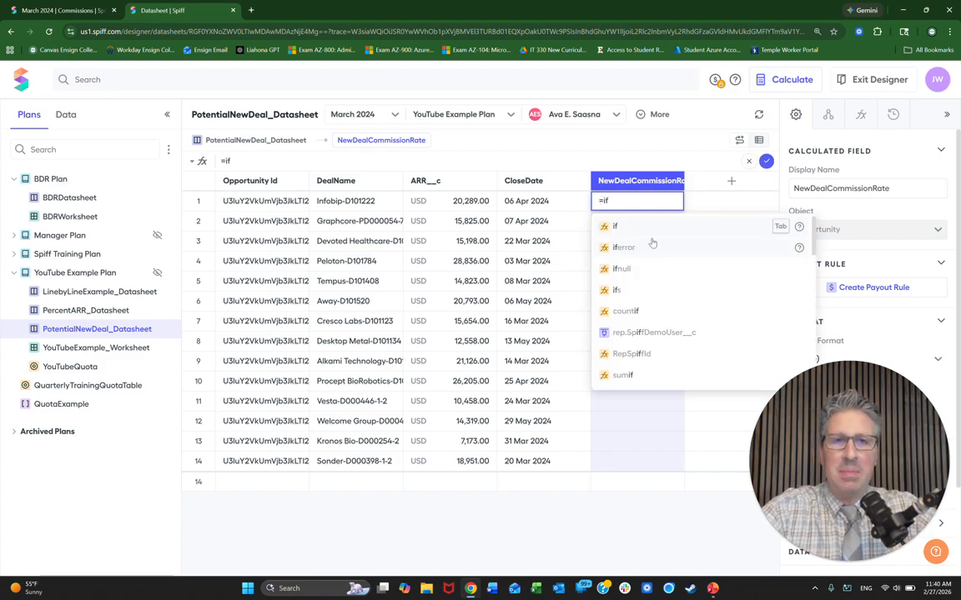
click(627, 227)
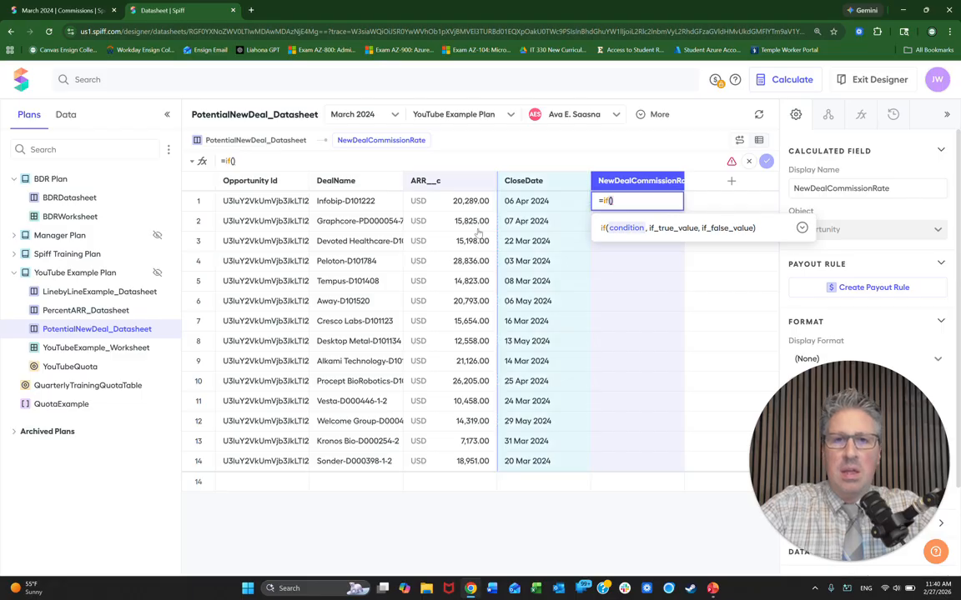
click(462, 191)
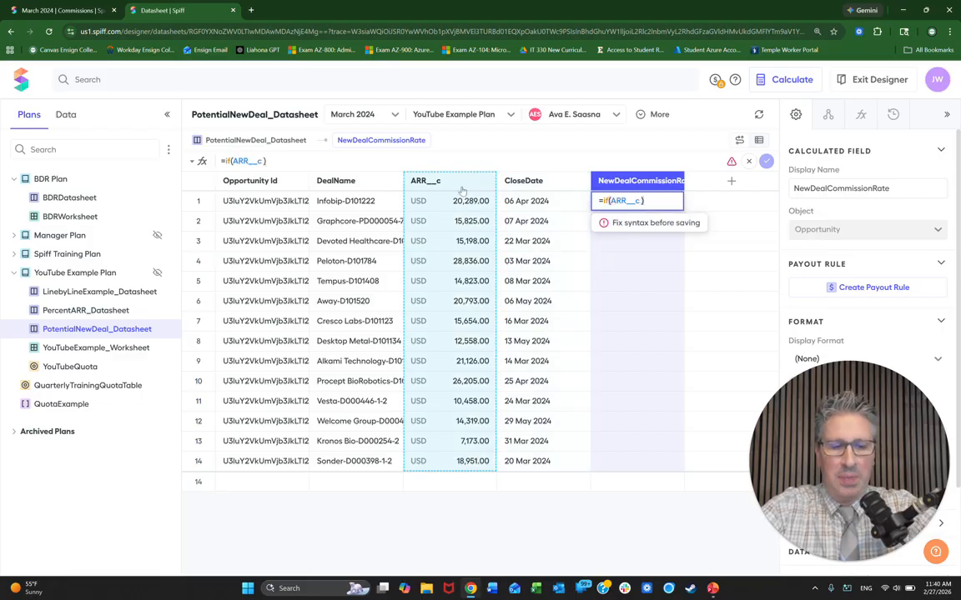
text(> )
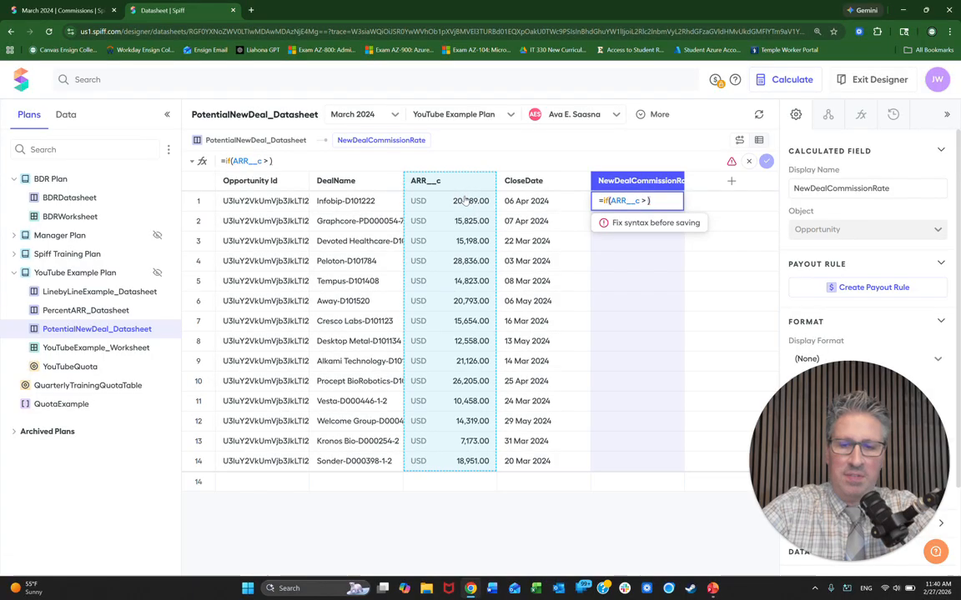
text(15000)
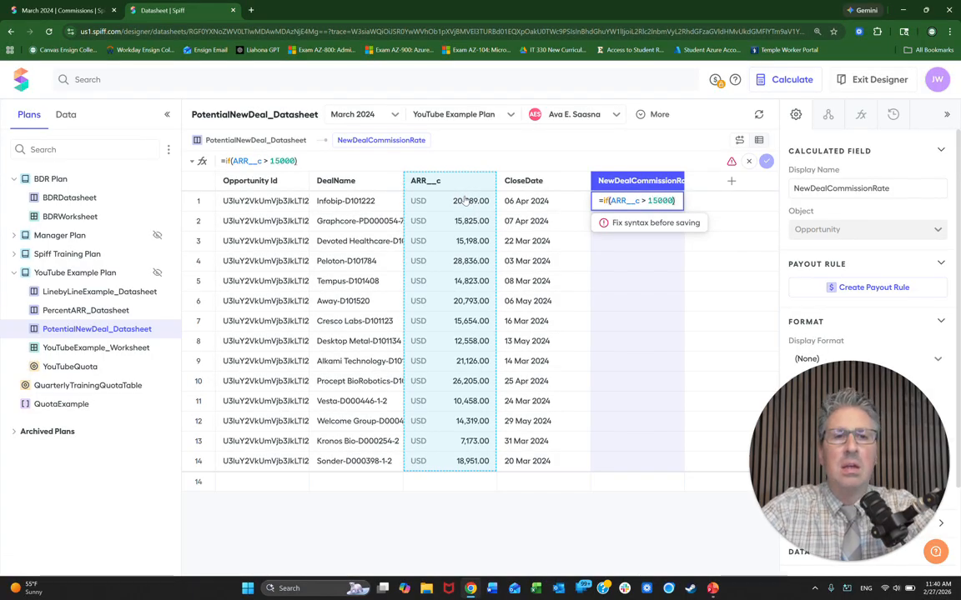
text(, 3)
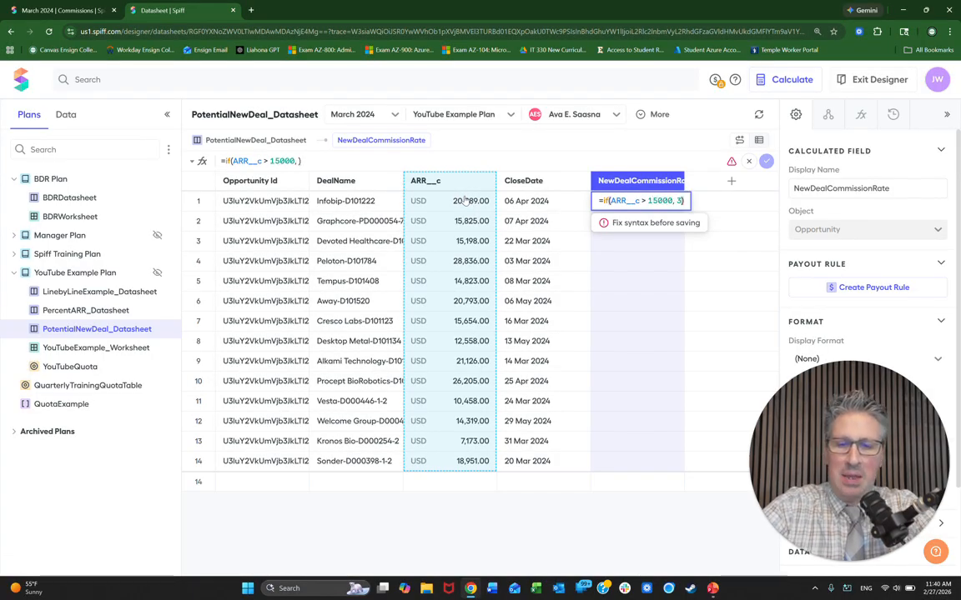
text( 5%)
key(BackSpace)
key(BackSpace)
key(BackSpace)
key(BackSpace)
key(BackSpace)
key(BackSpace)
key(BackSpace)
key(BackSpace)
key(BackSpace)
key(BackSpace)
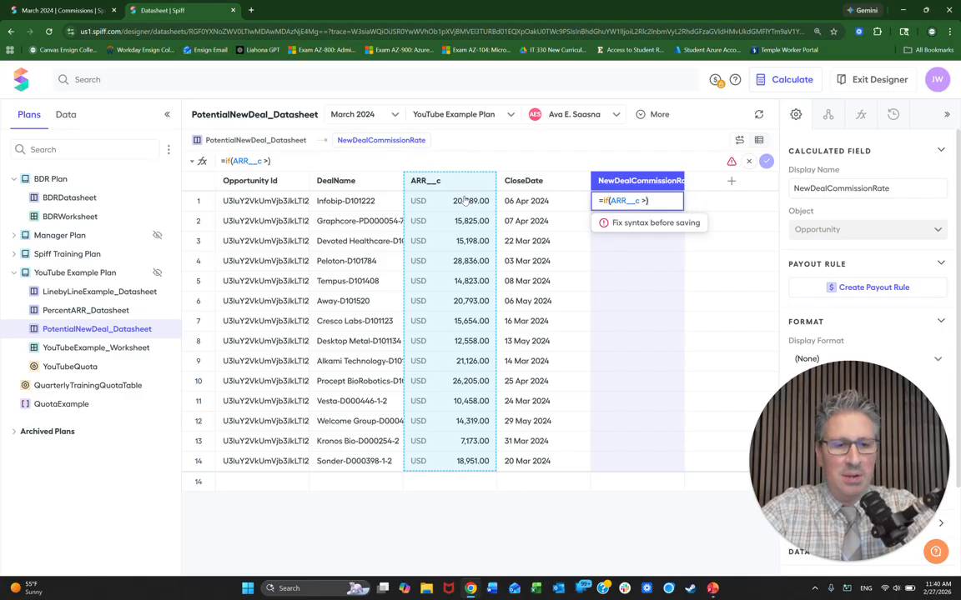
Complete and save the rate formula as =if(ARR__c >= 15000, 5%, 3%)
text(= )
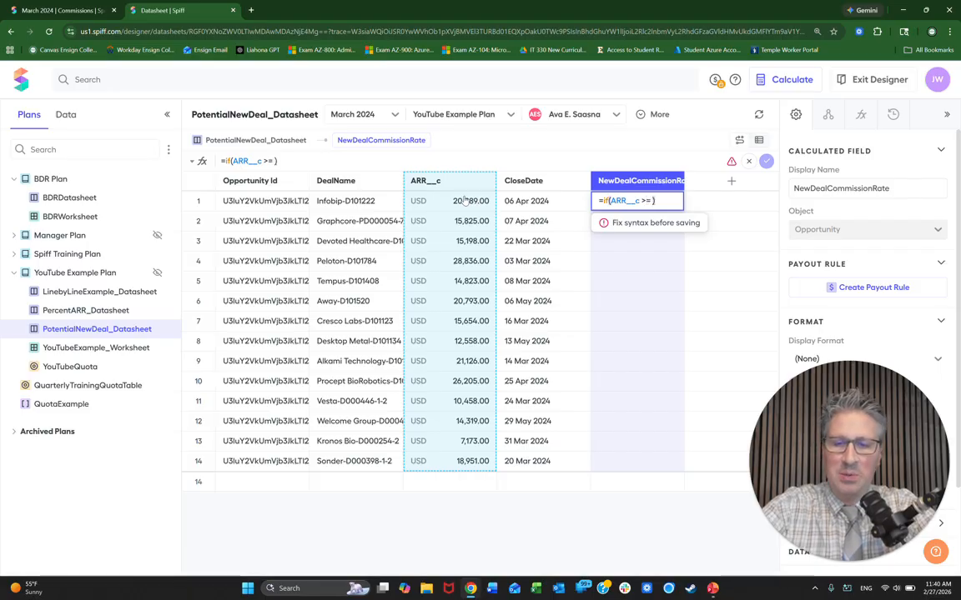
text(15000)
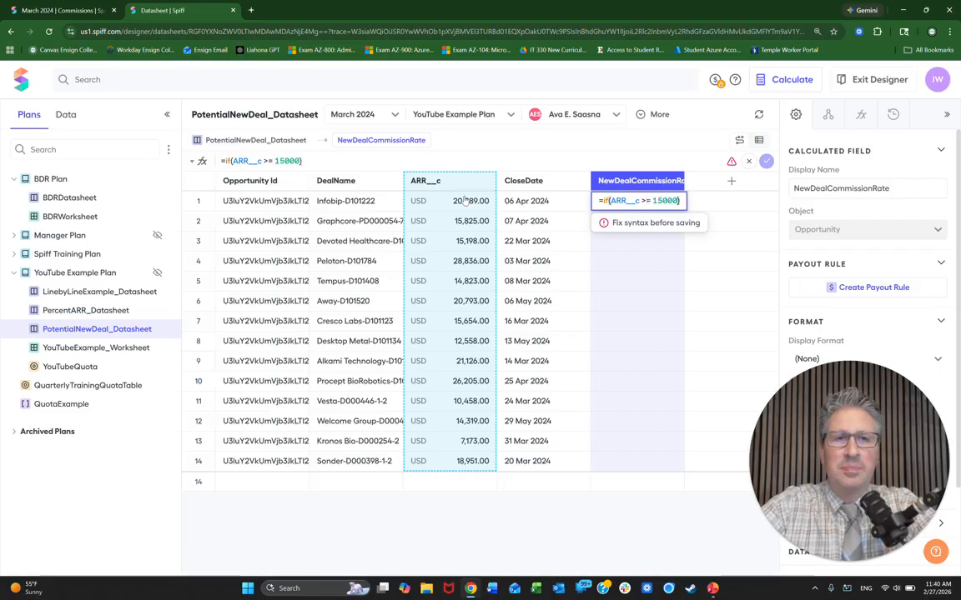
text(,)
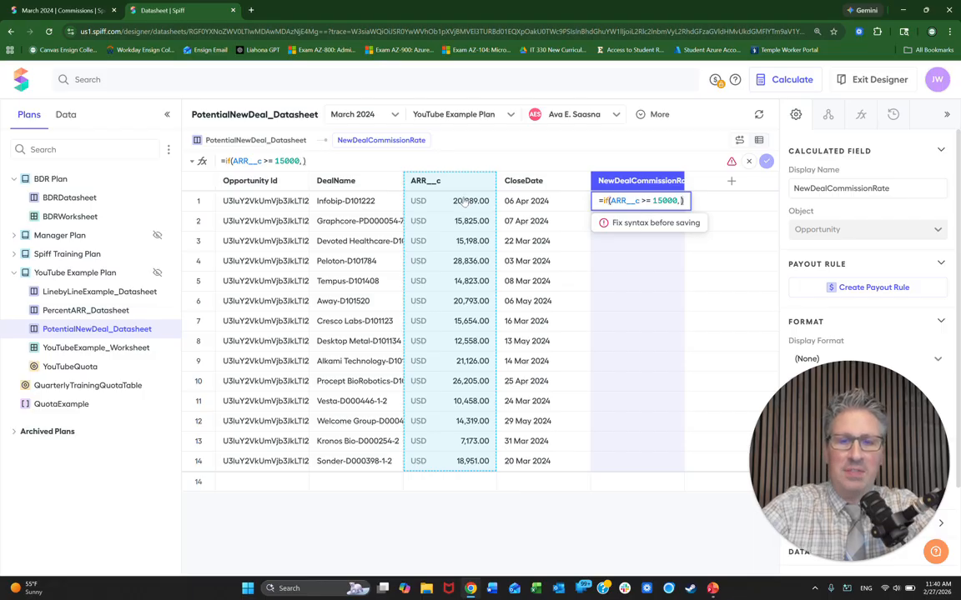
text( 5%,)
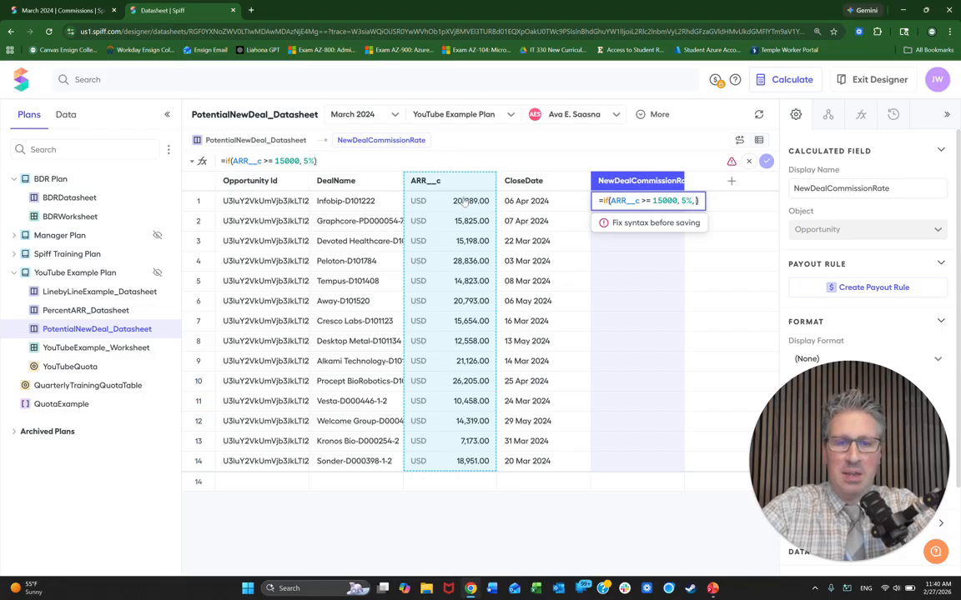
text( 3%)
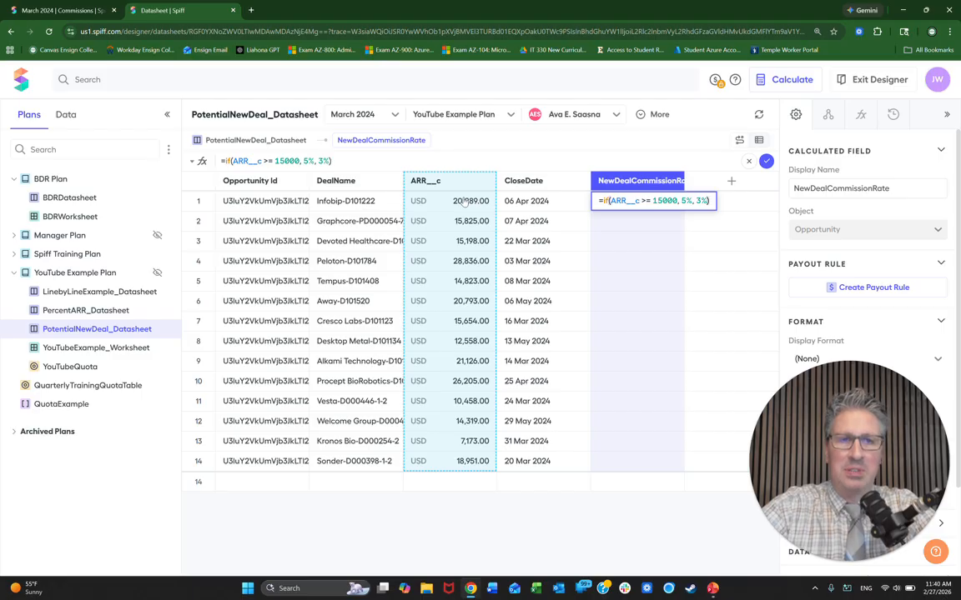
key(Return)
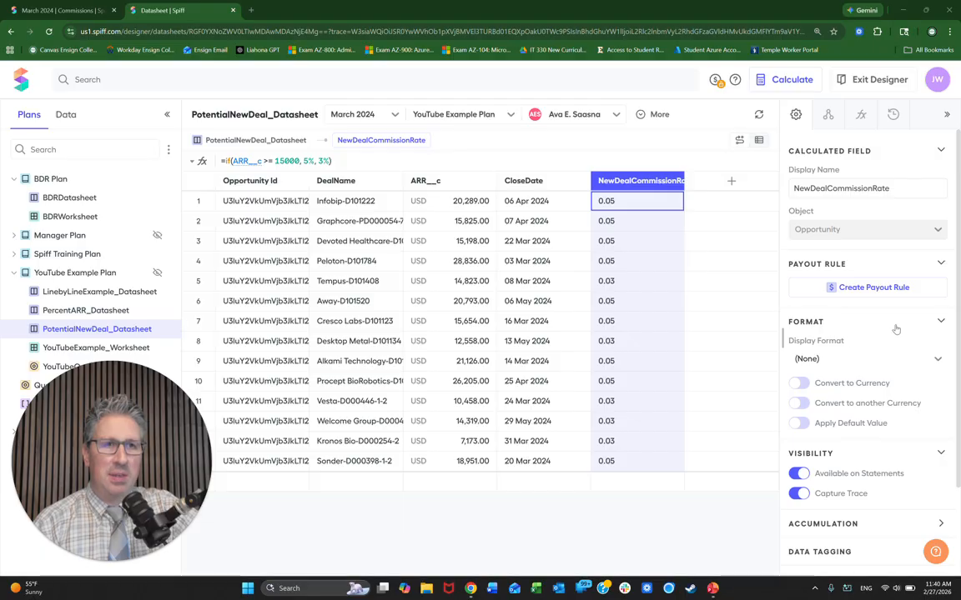
Format the NewDealCommissionRate field as Percent with a precision of 0
click(881, 360)
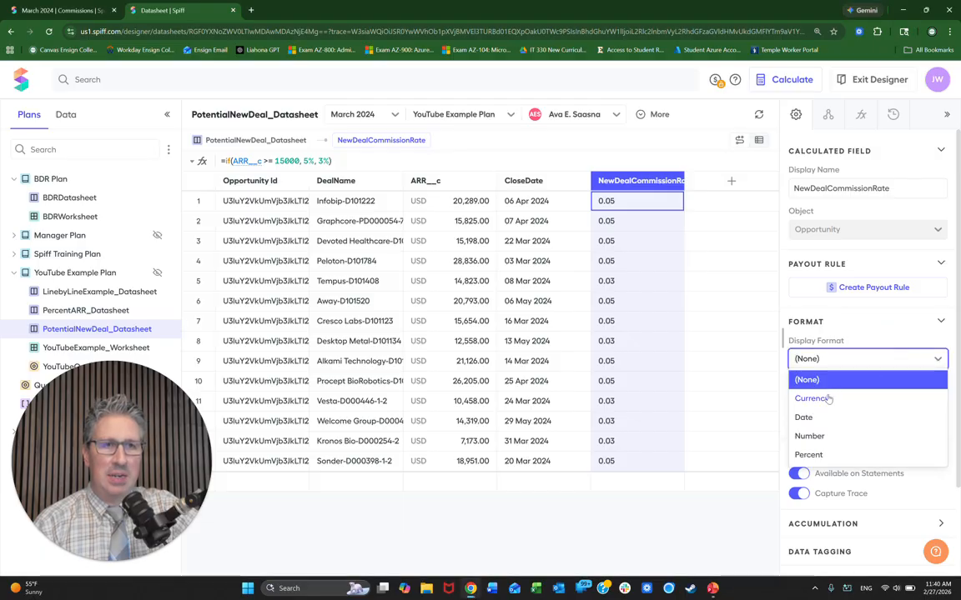
click(800, 454)
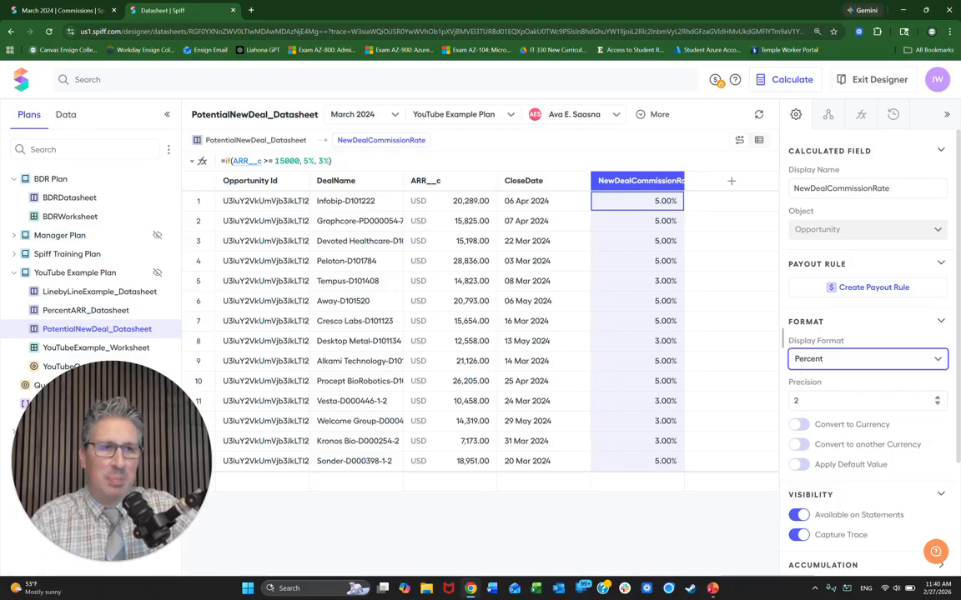
click(938, 404)
click(937, 404)
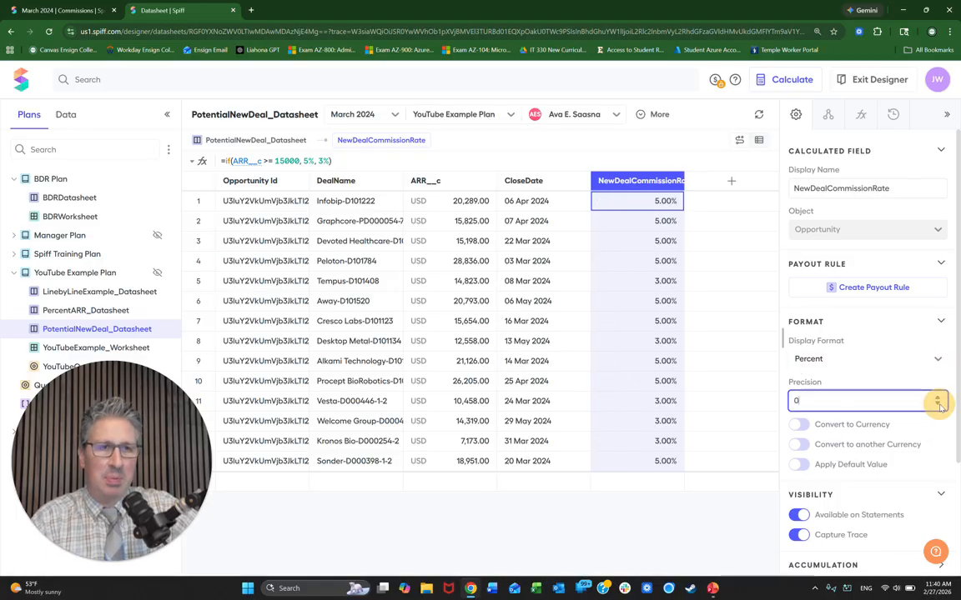
click(921, 447)
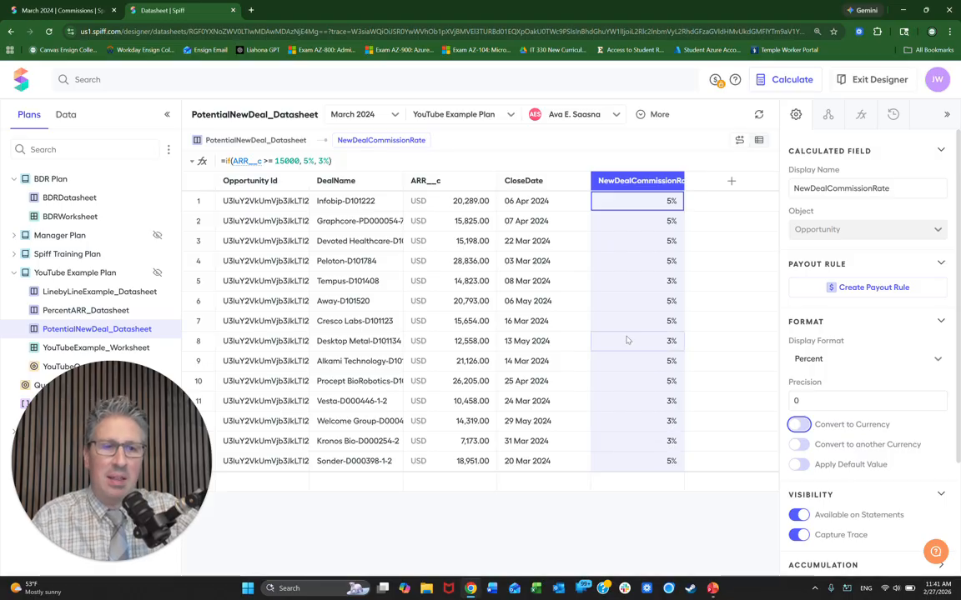
Create a new calculated field named PotientalNewDealCommission after the NewDealCommissionRate column
click(732, 181)
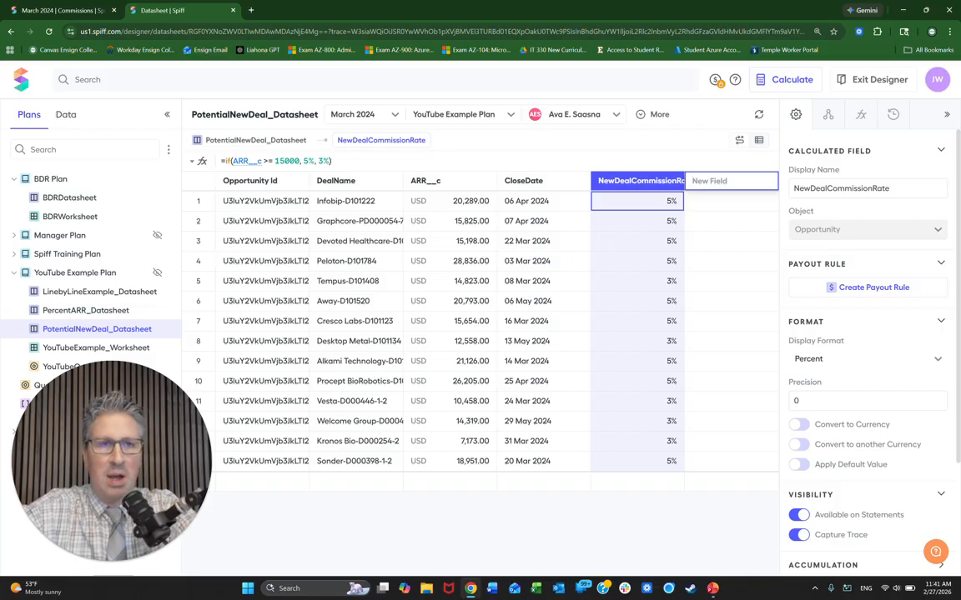
text(Potiental)
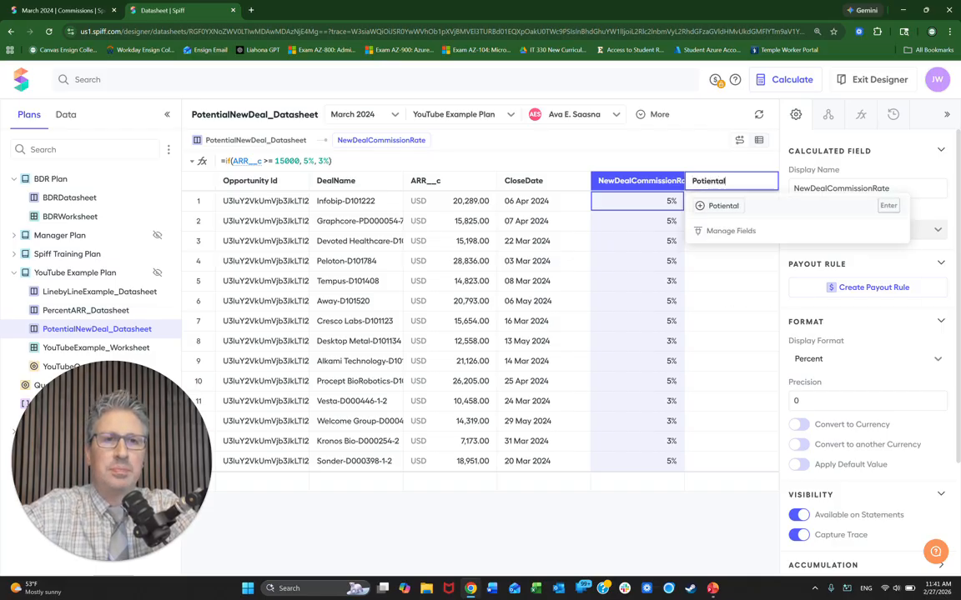
text(NewD)
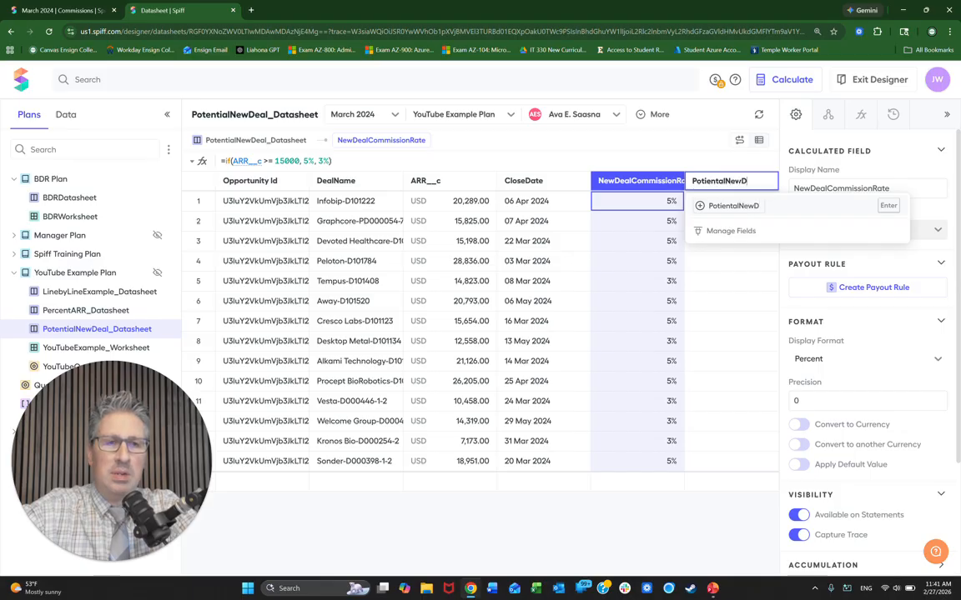
text(ealCommission)
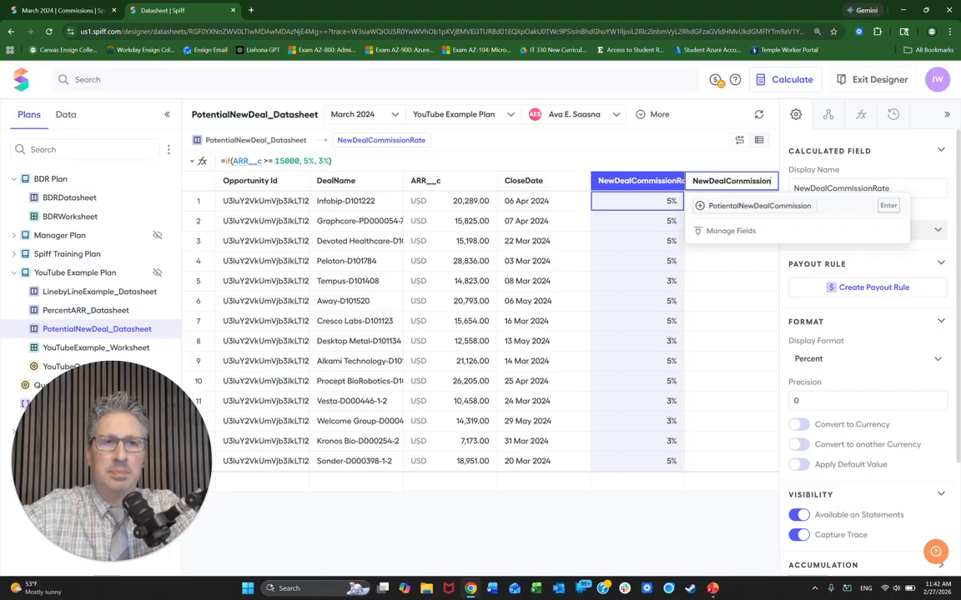
key(Return)
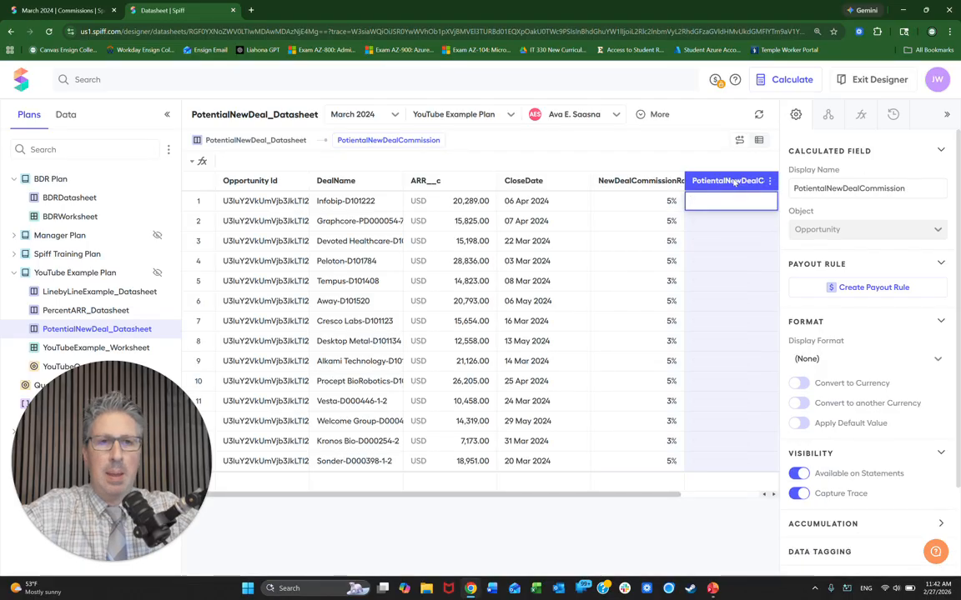
Enter and save the formula =ARR__c * NewDealCommissionRate for the PotientalNewDealCommission field
text(=)
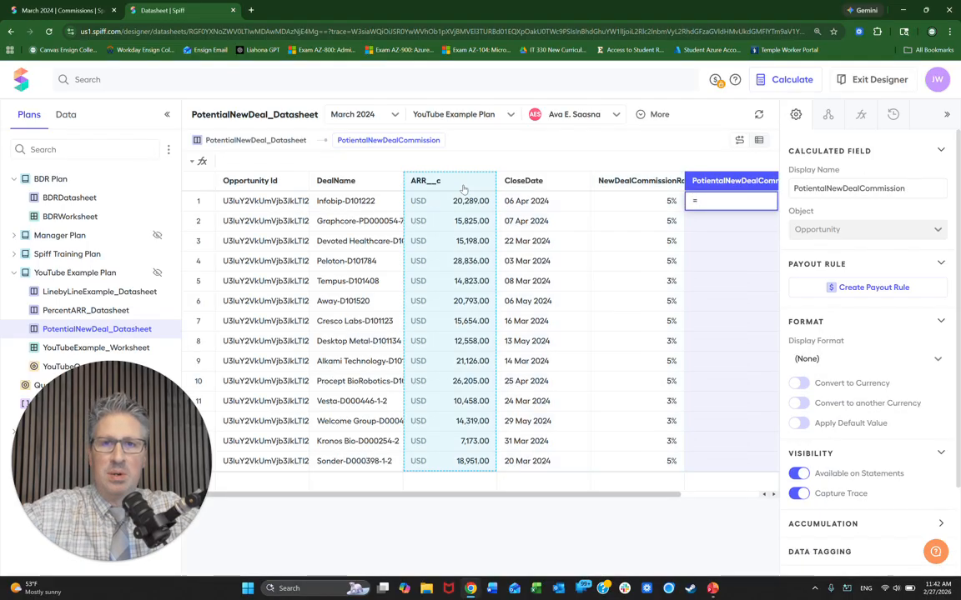
click(463, 189)
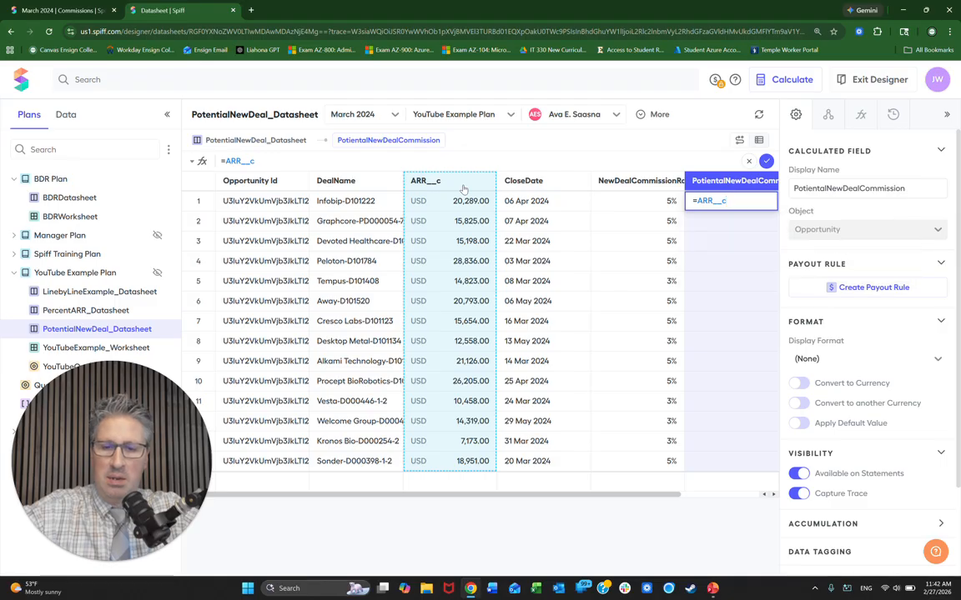
text(*)
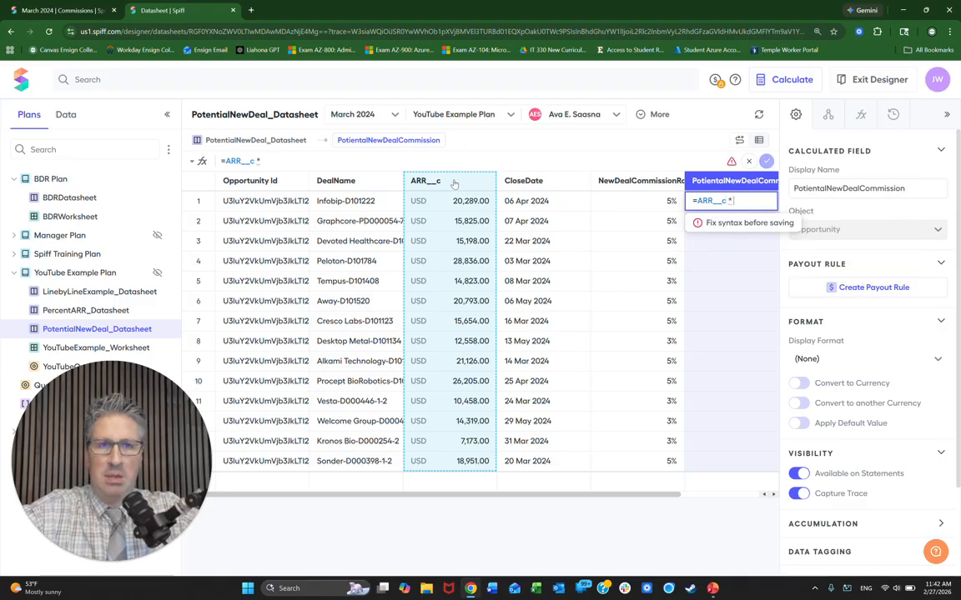
click(610, 185)
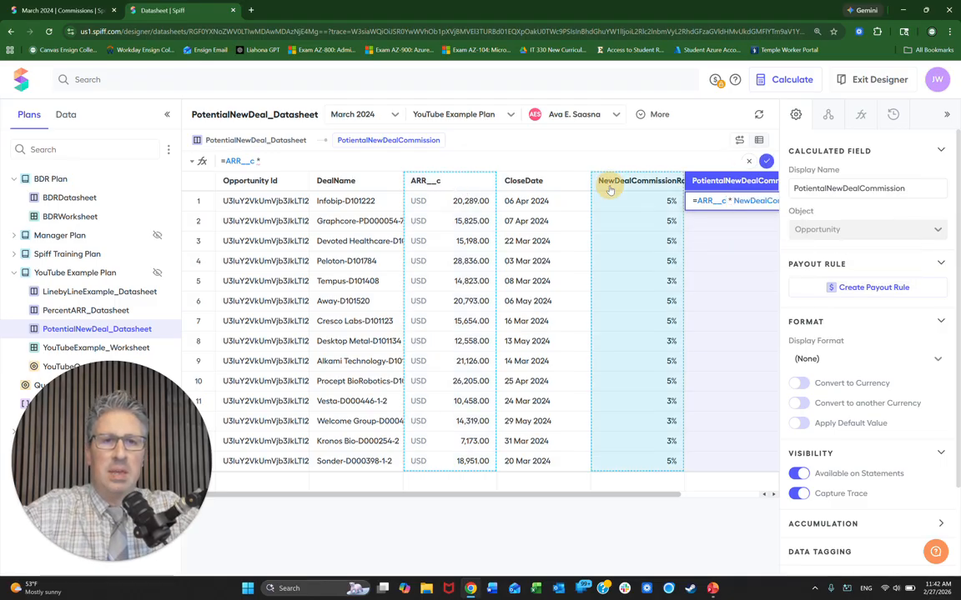
click(767, 161)
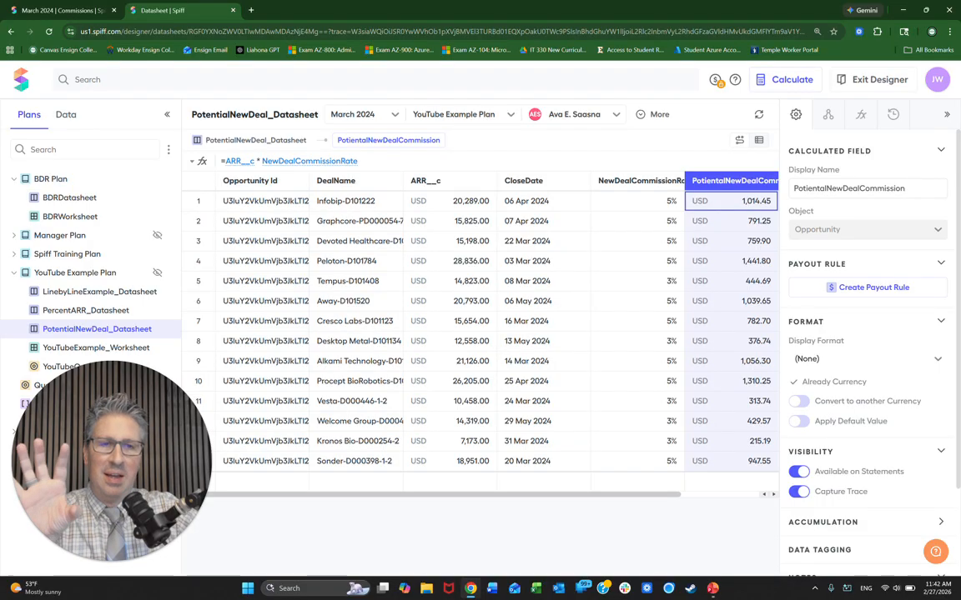
Start a payout rule from the PotientalNewDealCommission field and name it Potential New Deal
click(894, 288)
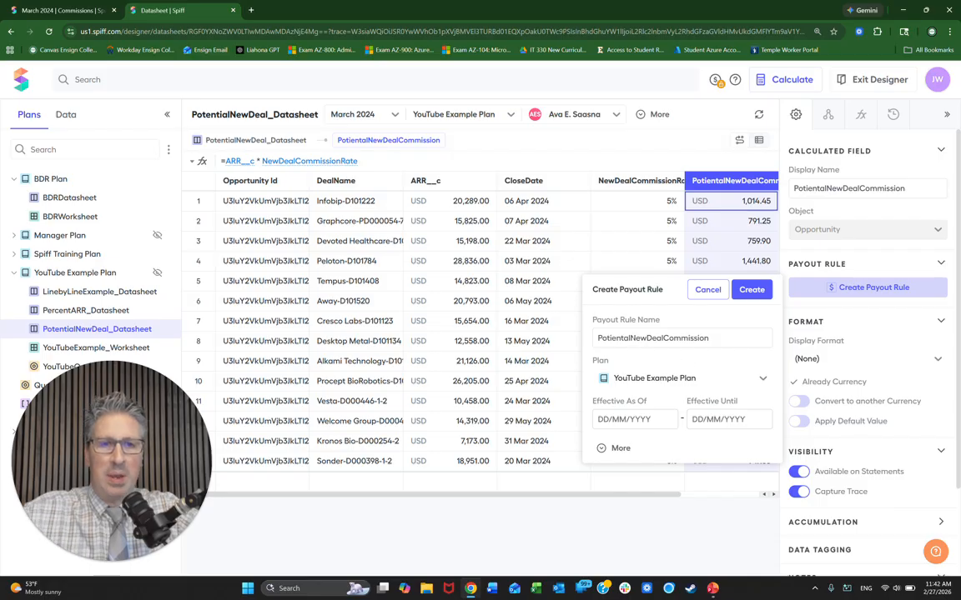
click(632, 338)
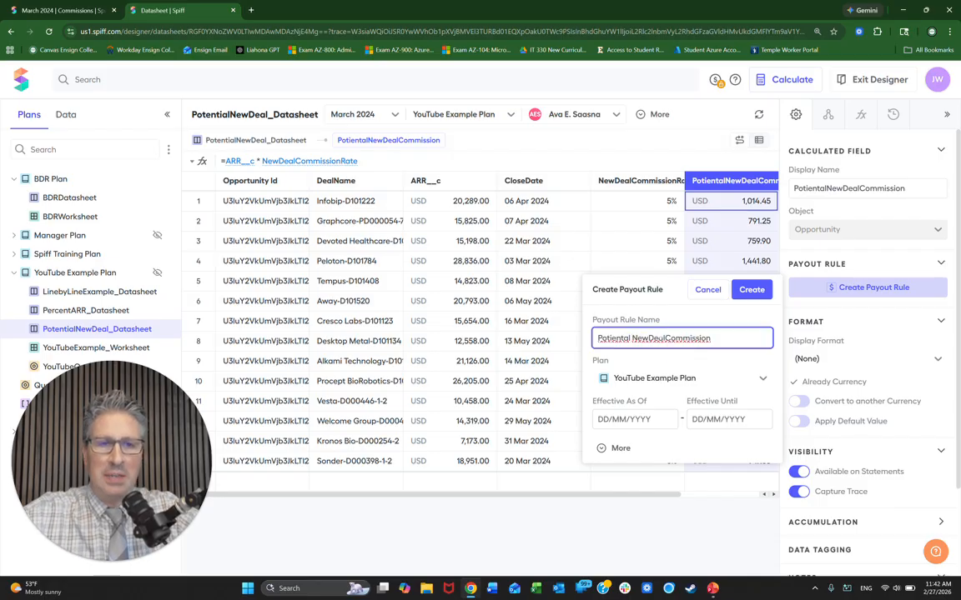
click(650, 337)
click(669, 337)
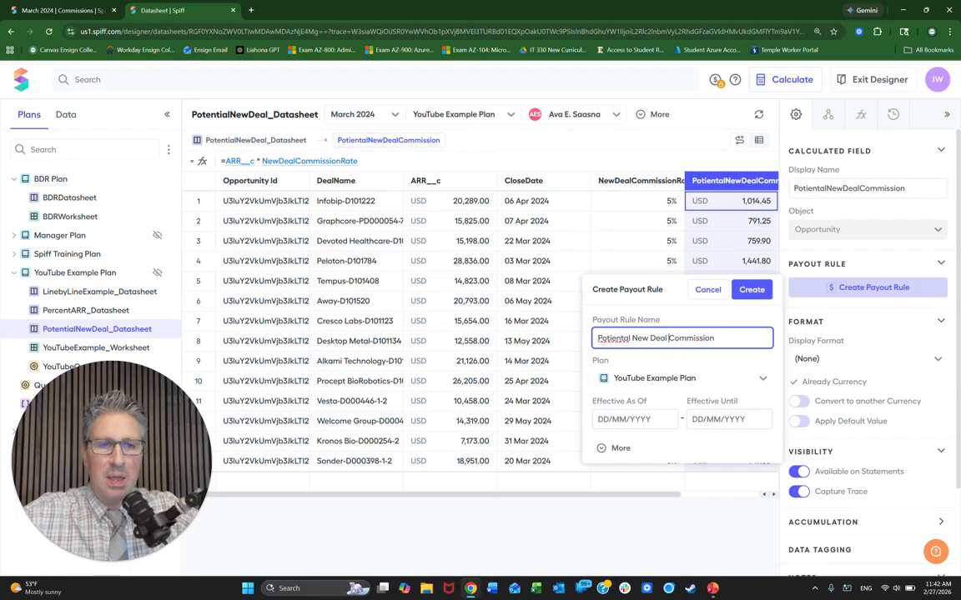
double_click(691, 338)
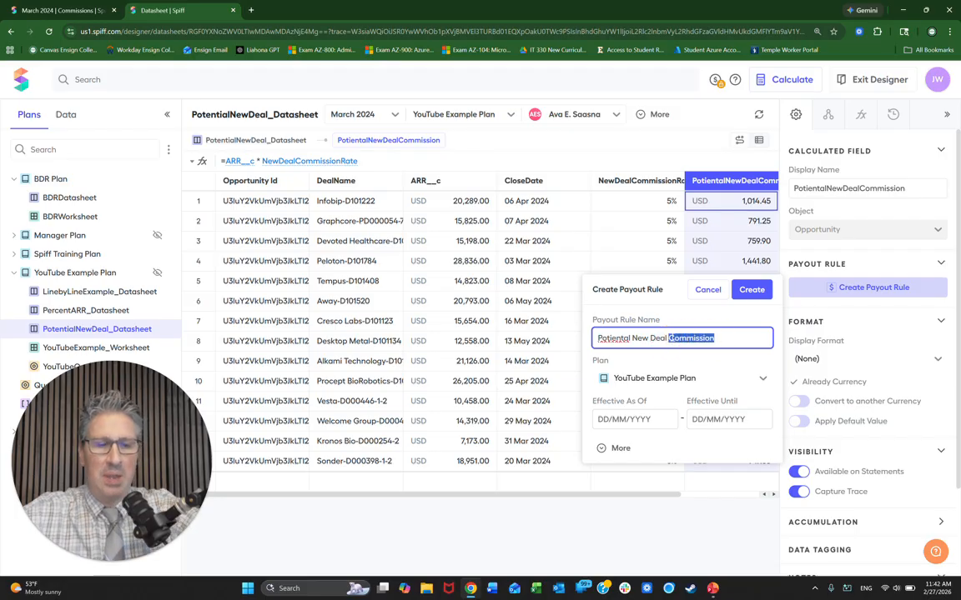
key(BackSpace)
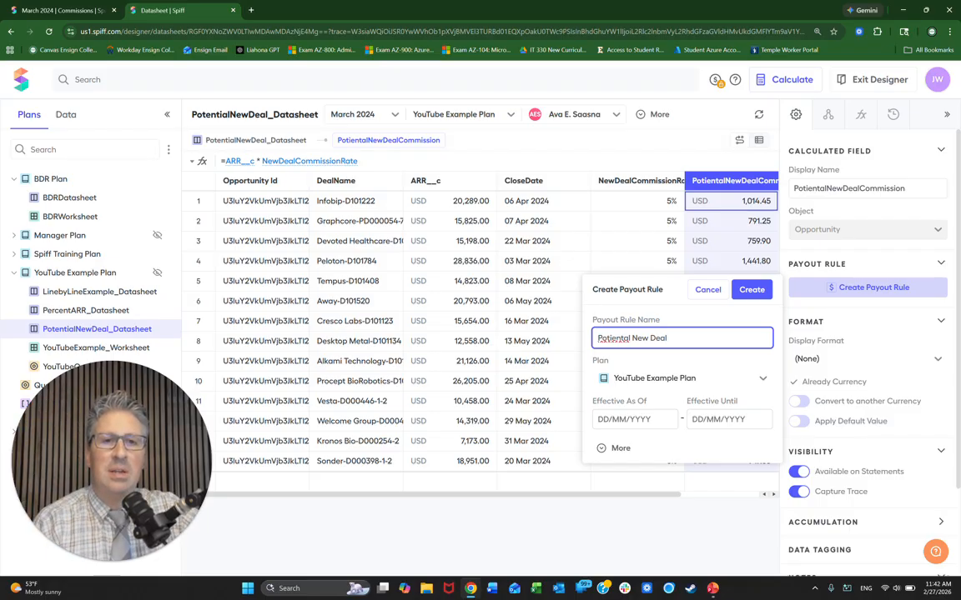
right_click(614, 338)
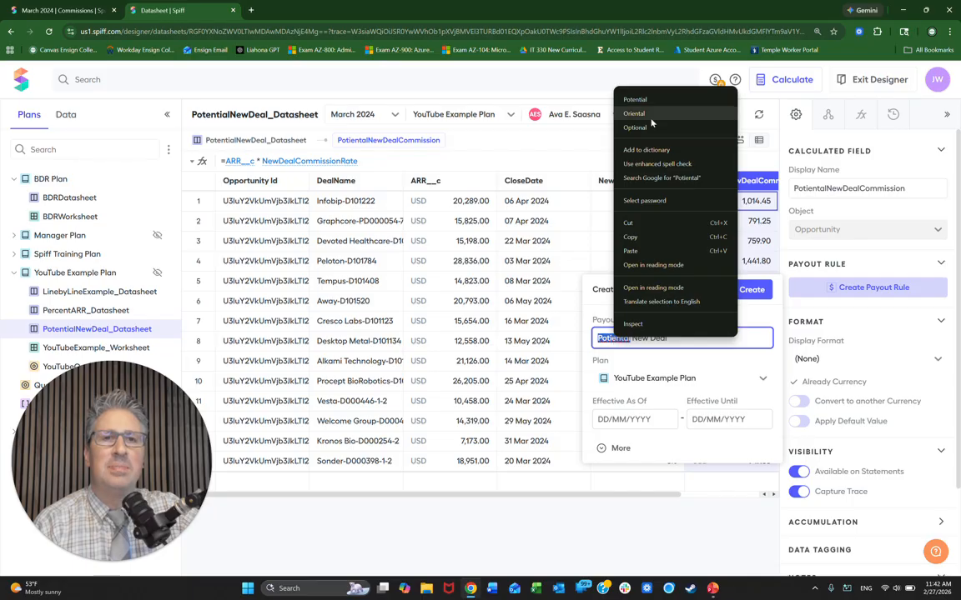
click(634, 99)
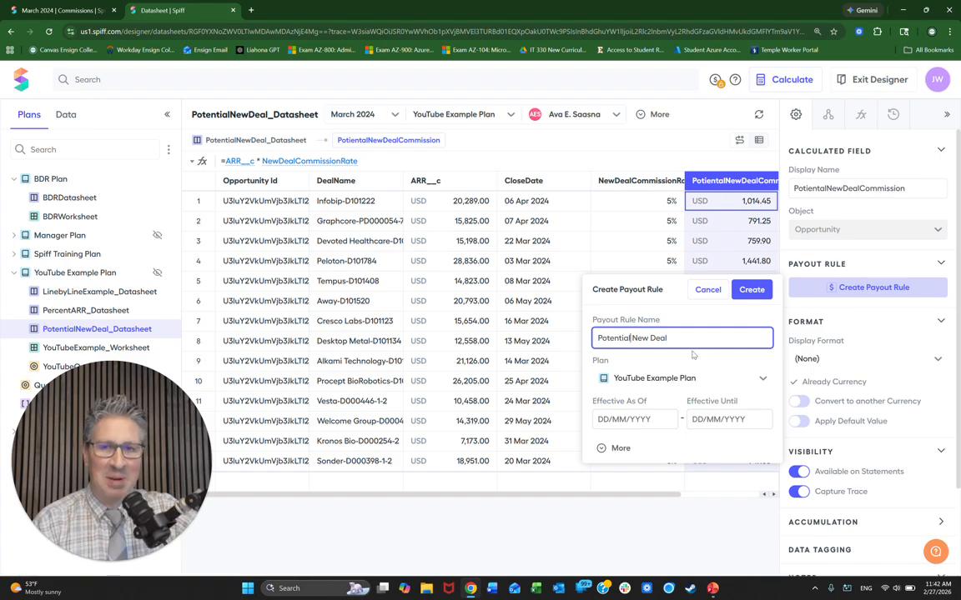
Set the Potential New Deal payout rule as a What-If rule, confirm the conversion, and create it
click(602, 450)
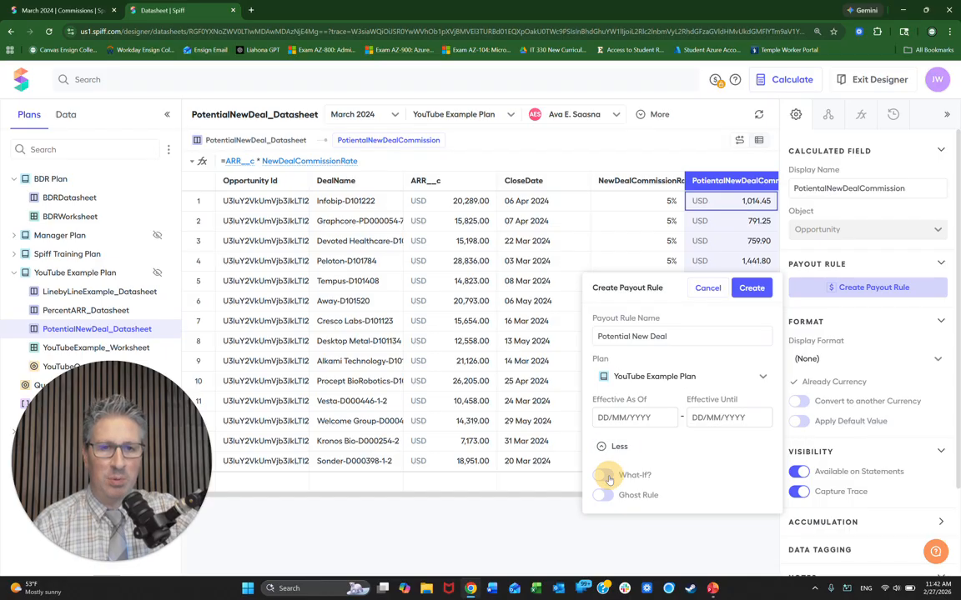
click(604, 475)
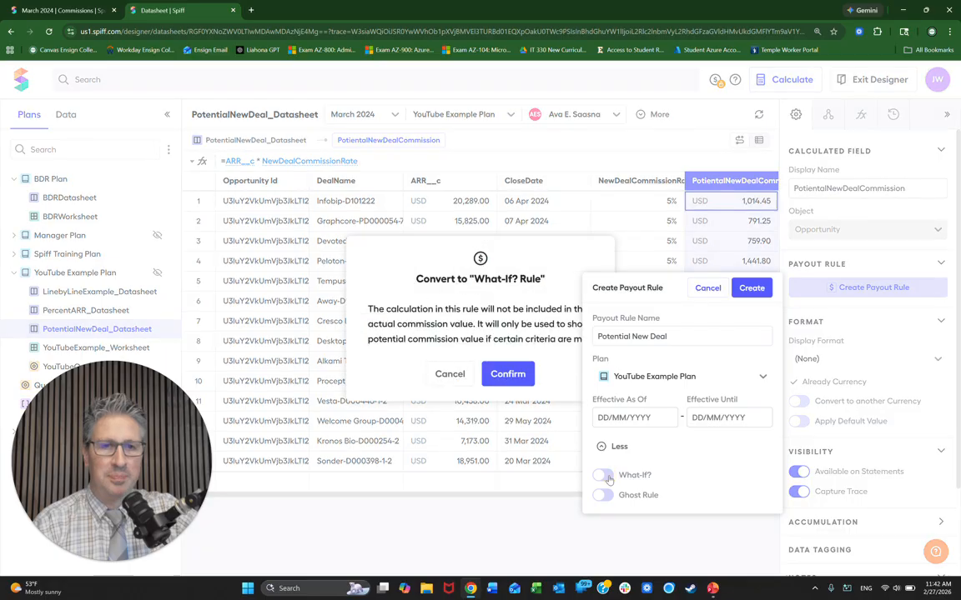
click(519, 376)
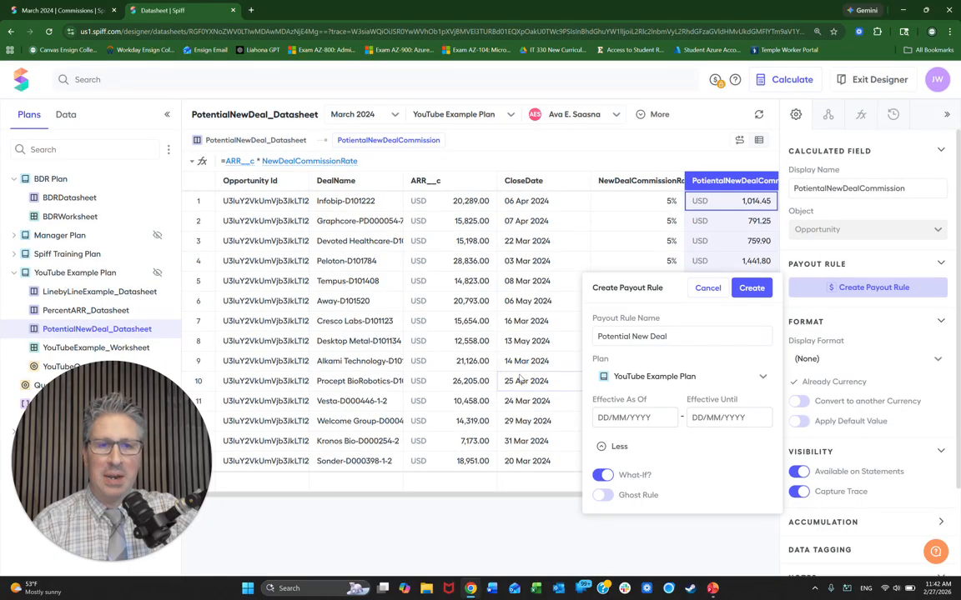
click(752, 289)
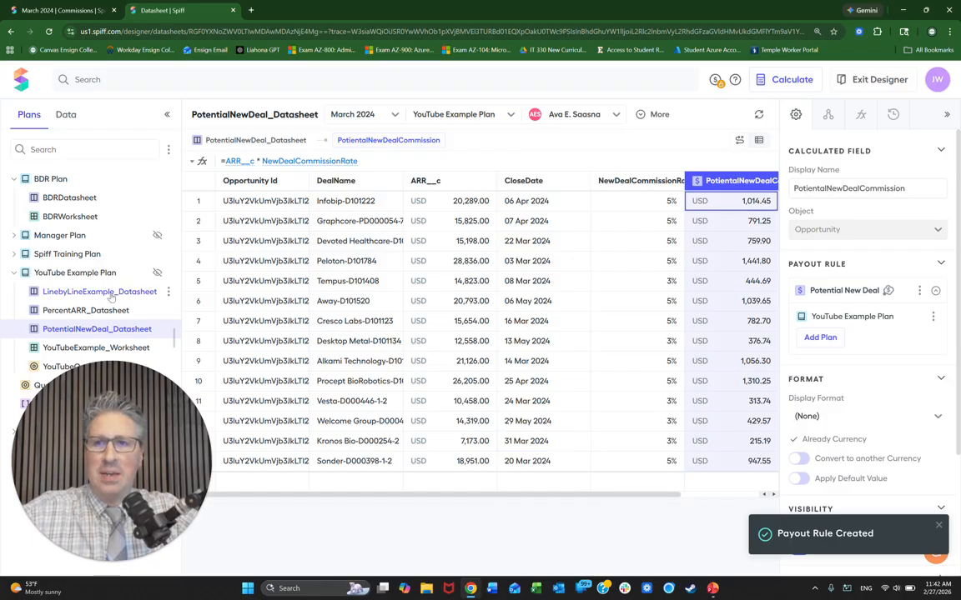
Open the YouTube Example Plan and examine the Potential New Deal payout amount against the payout rule total
click(74, 273)
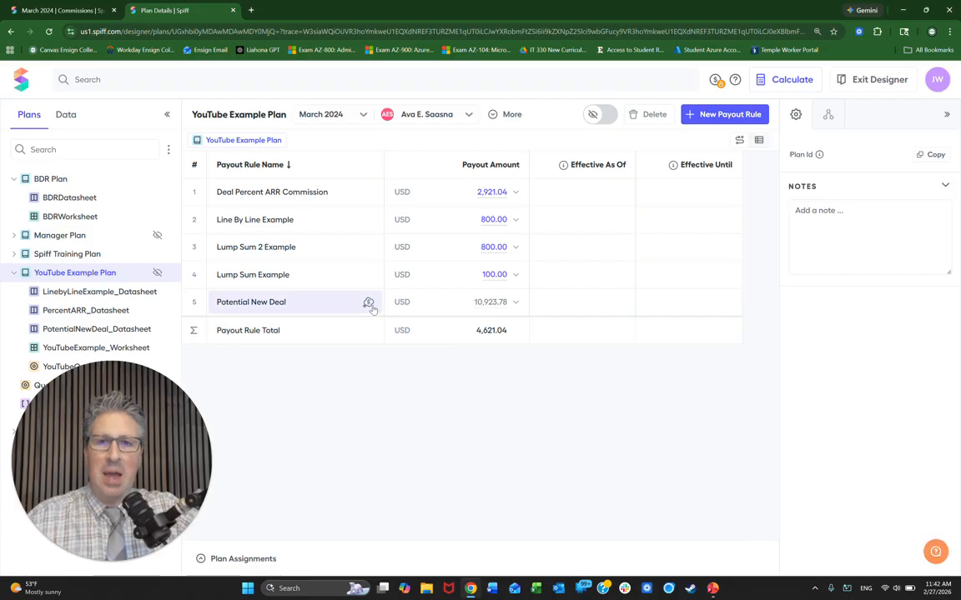
mouse_move(372, 308)
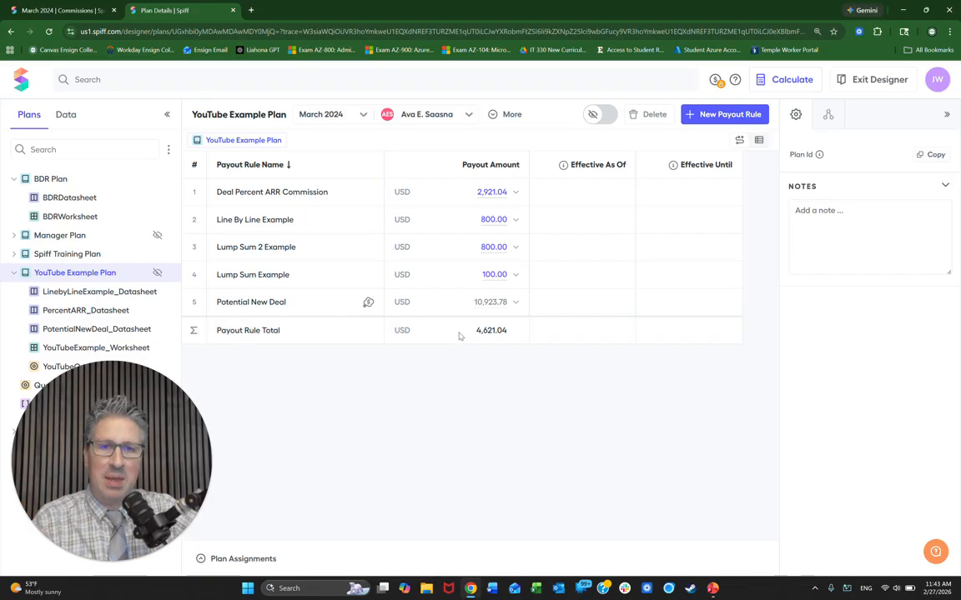
mouse_move(489, 311)
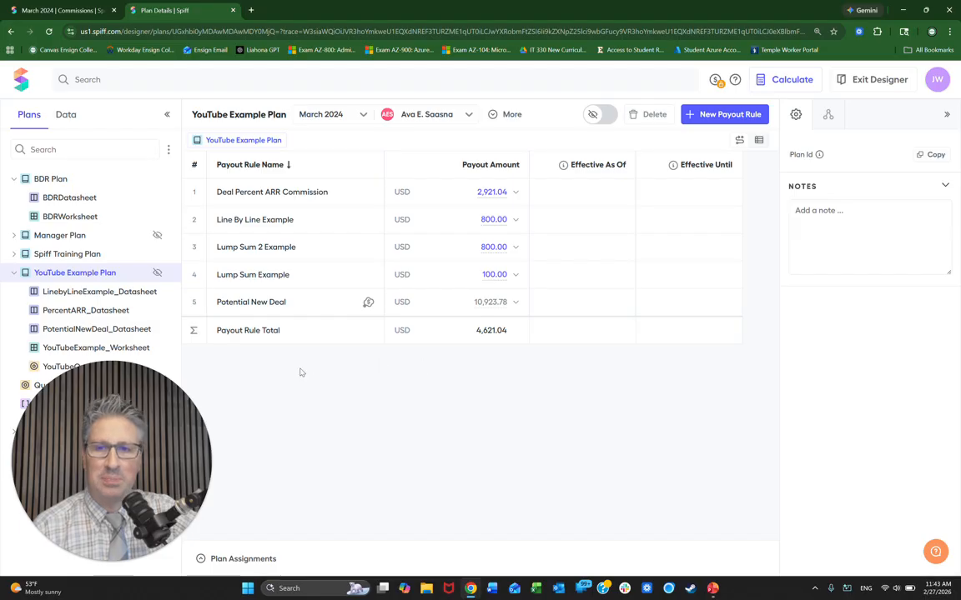
drag(198, 429, 861, 442)
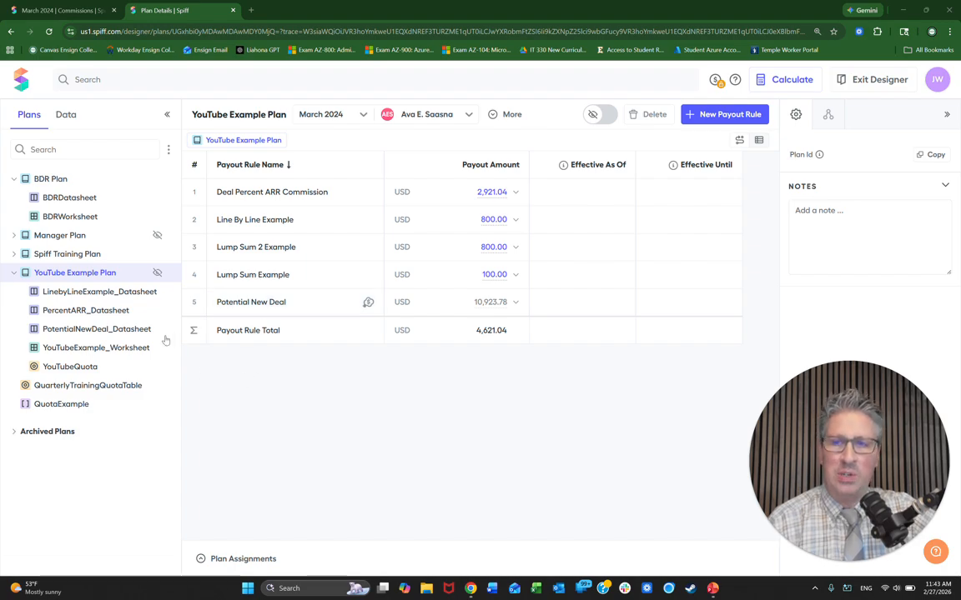
Create a new datasheet in the YouTube Example Plan and name it ActualNewDeal_Datasheet
mouse_move(169, 279)
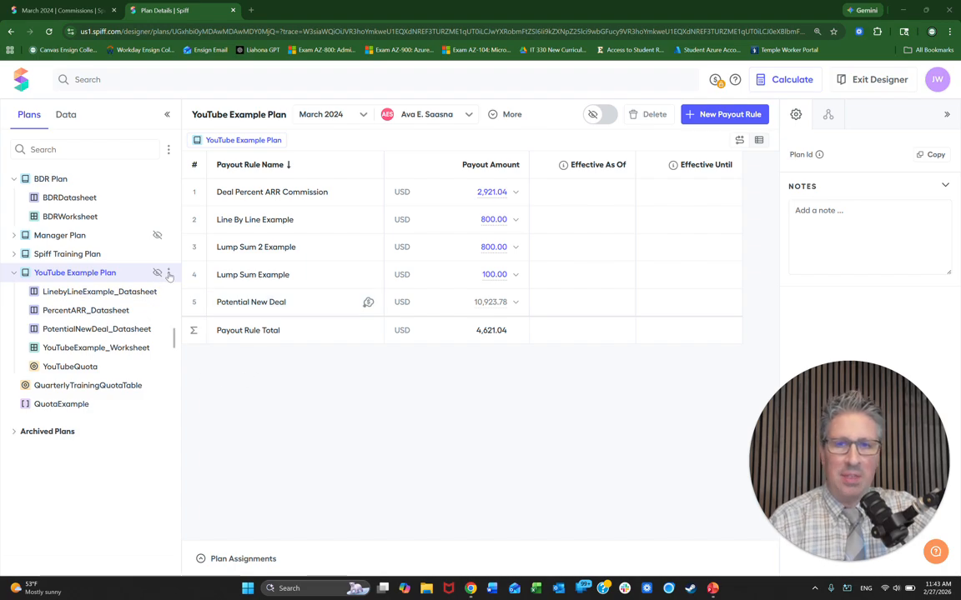
click(168, 276)
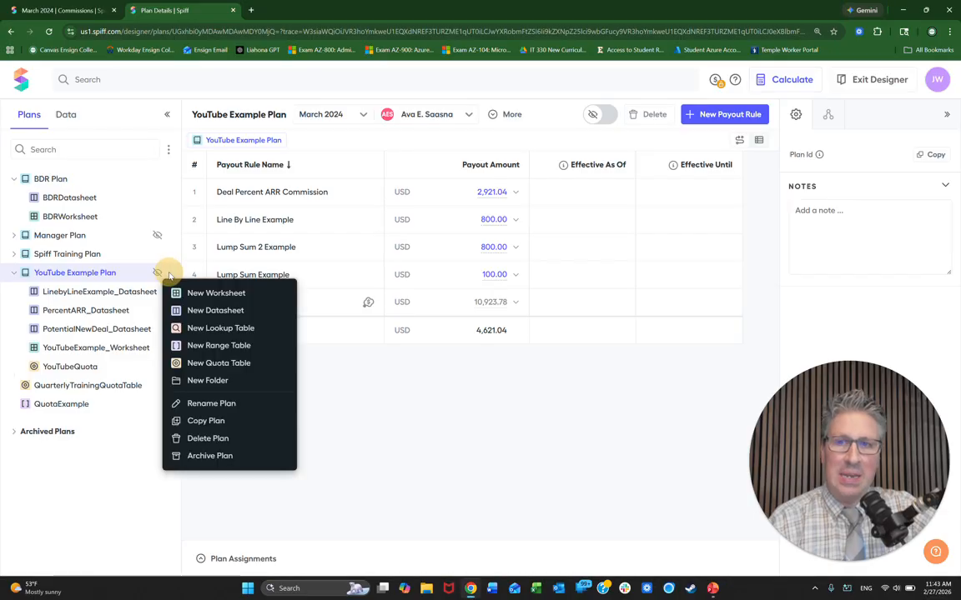
click(195, 312)
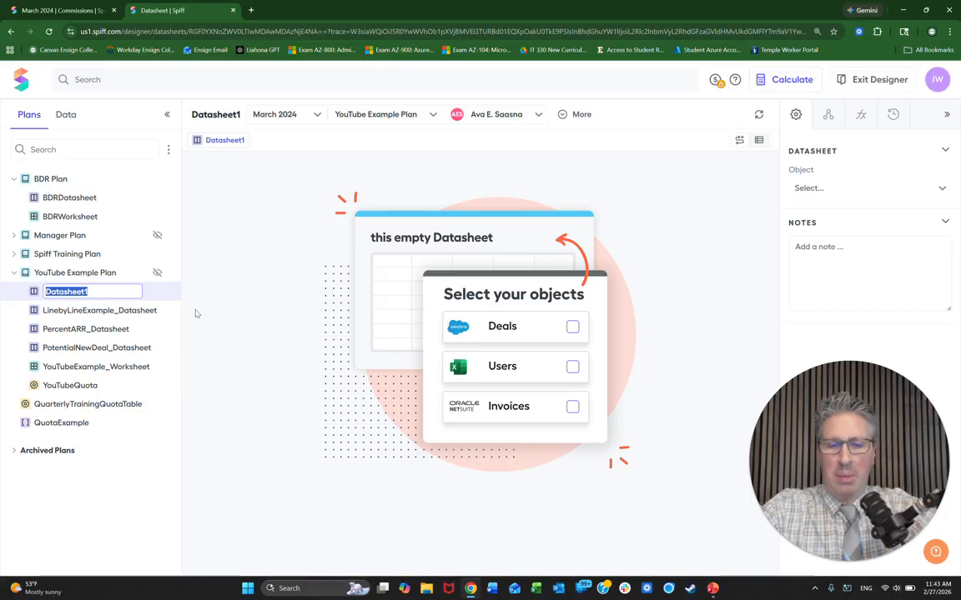
text(Actual)
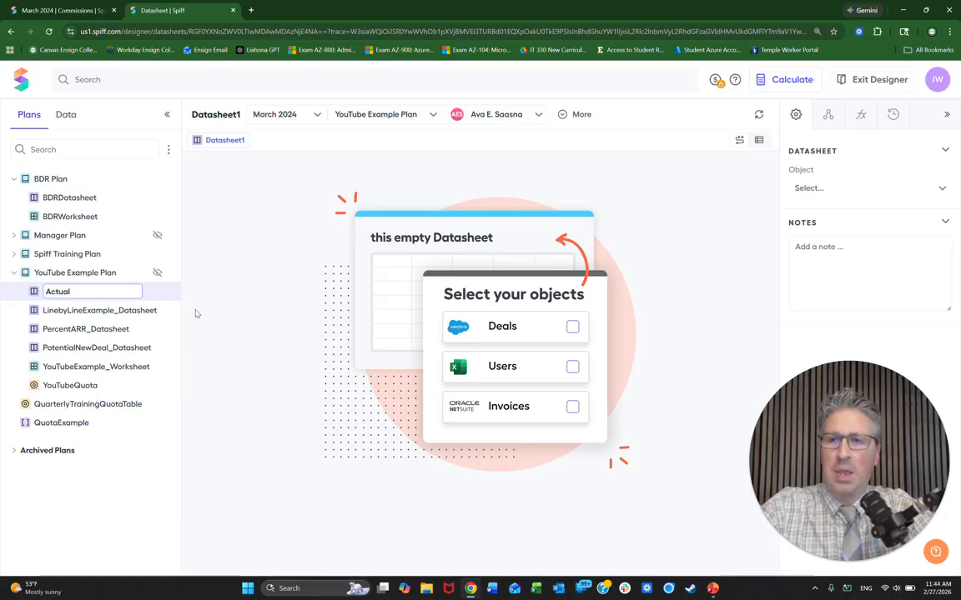
text(NewDeal)
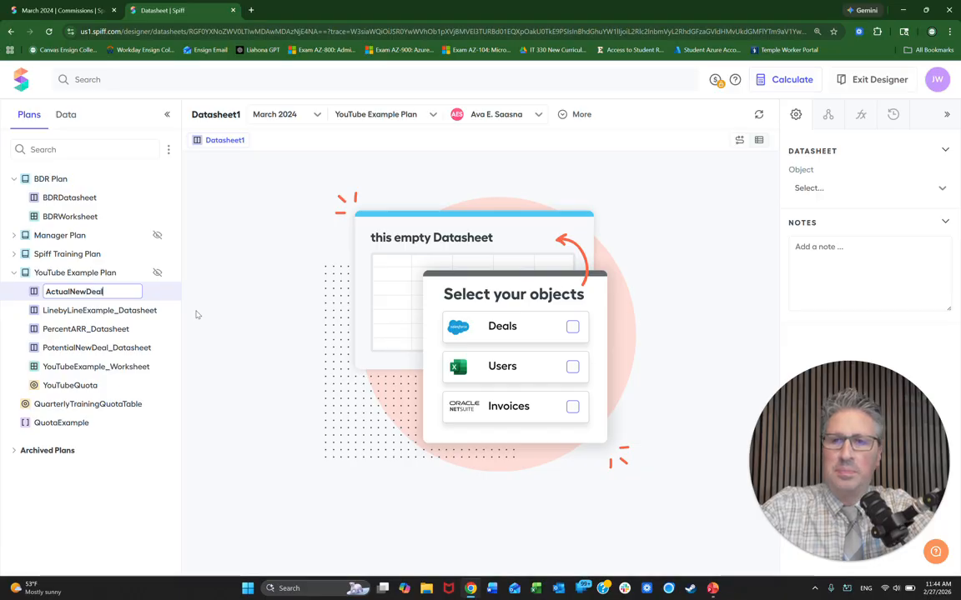
text(_Datasheet)
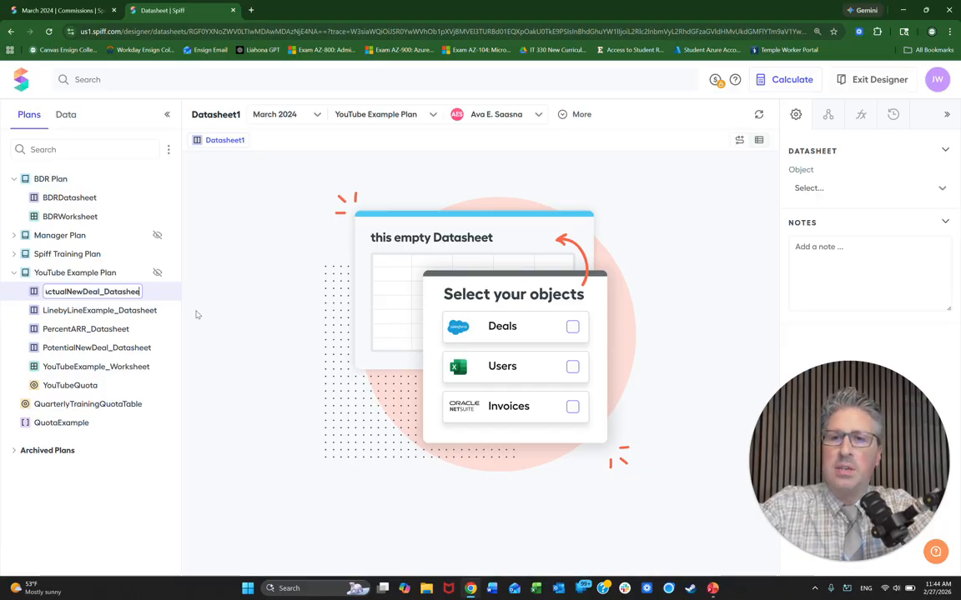
key(Return)
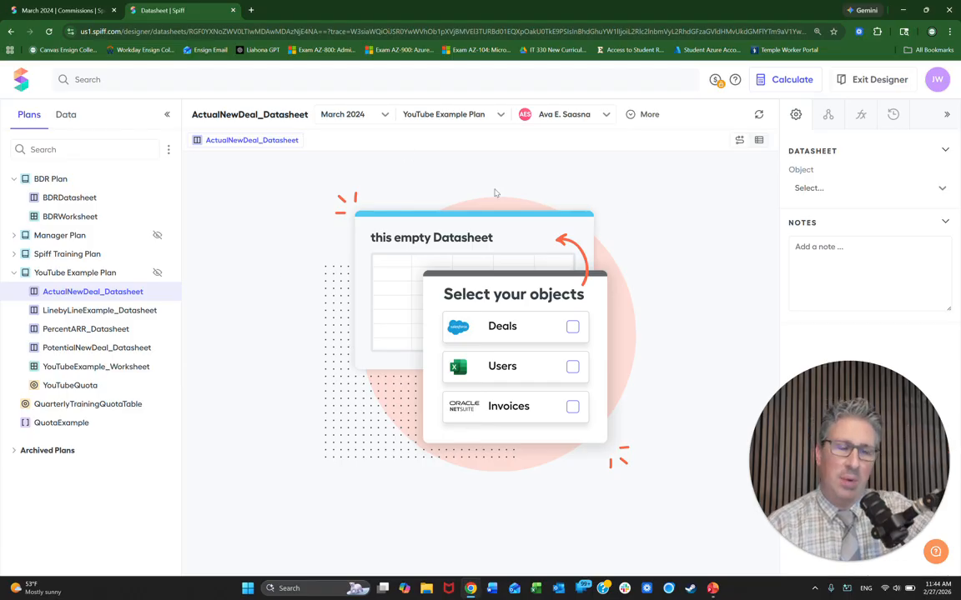
Set the datasheet's object to Opportunity and apply the existing ClosedByRepInPeriod filter
click(830, 189)
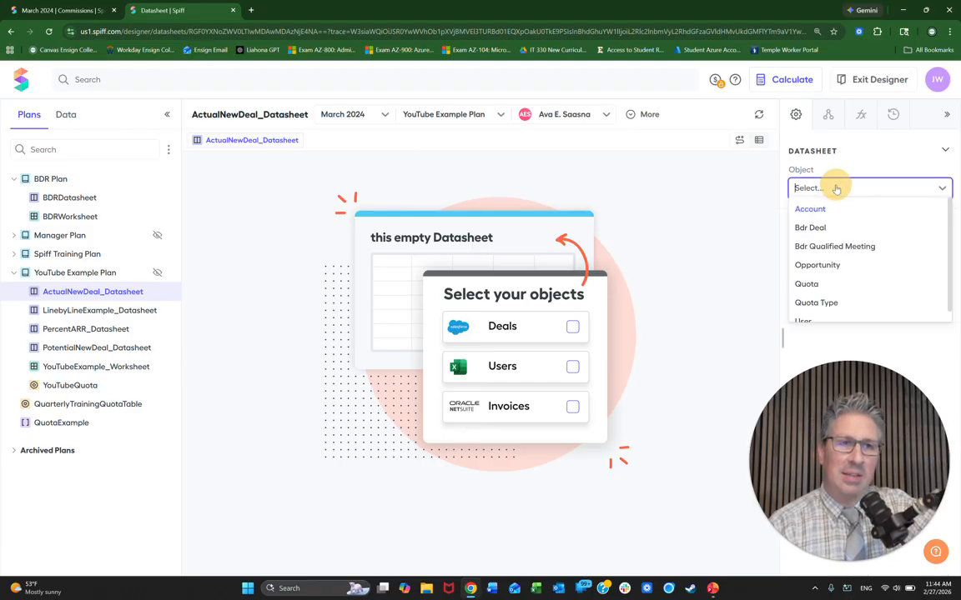
click(830, 265)
click(832, 252)
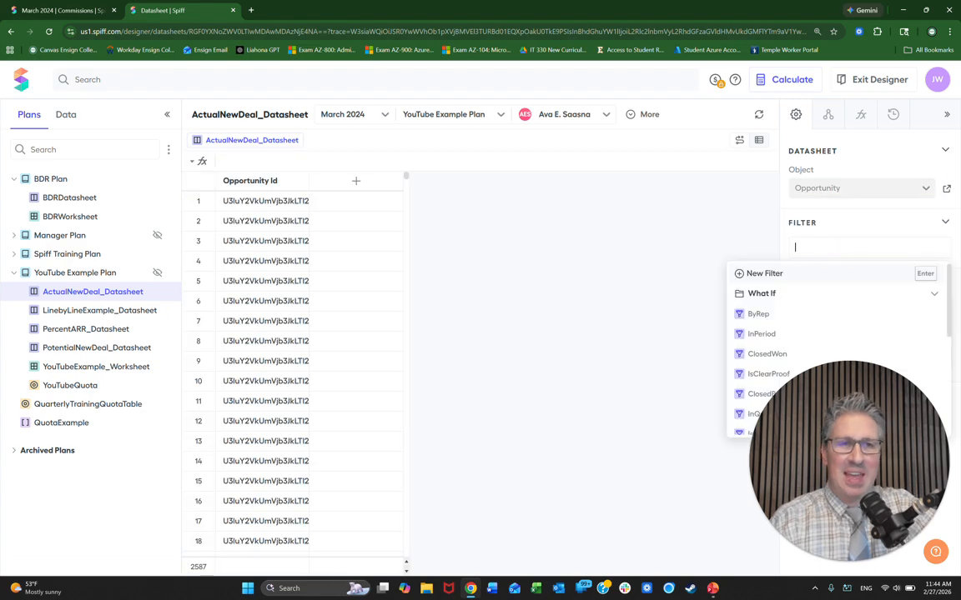
text(closed)
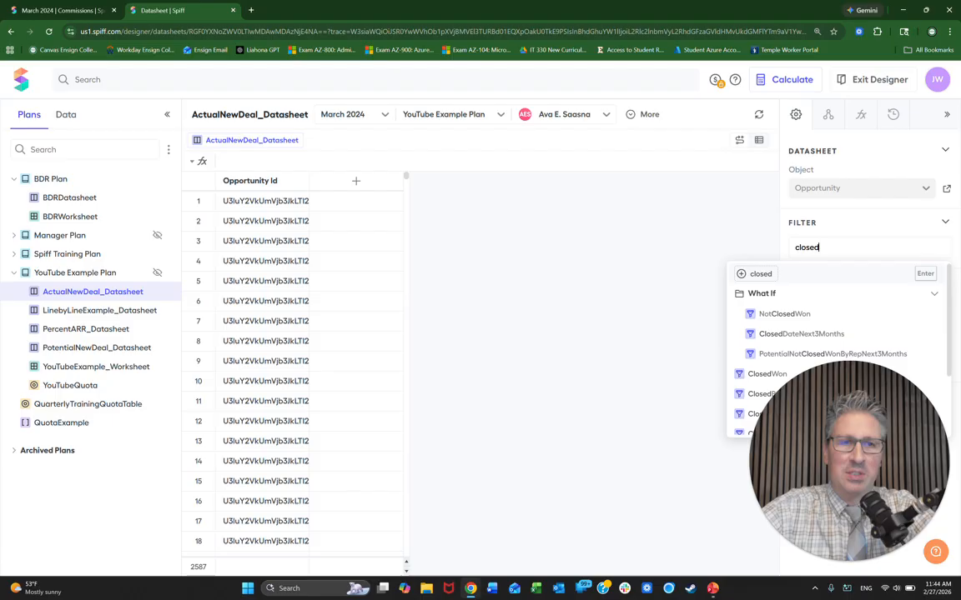
drag(856, 391, 75, 392)
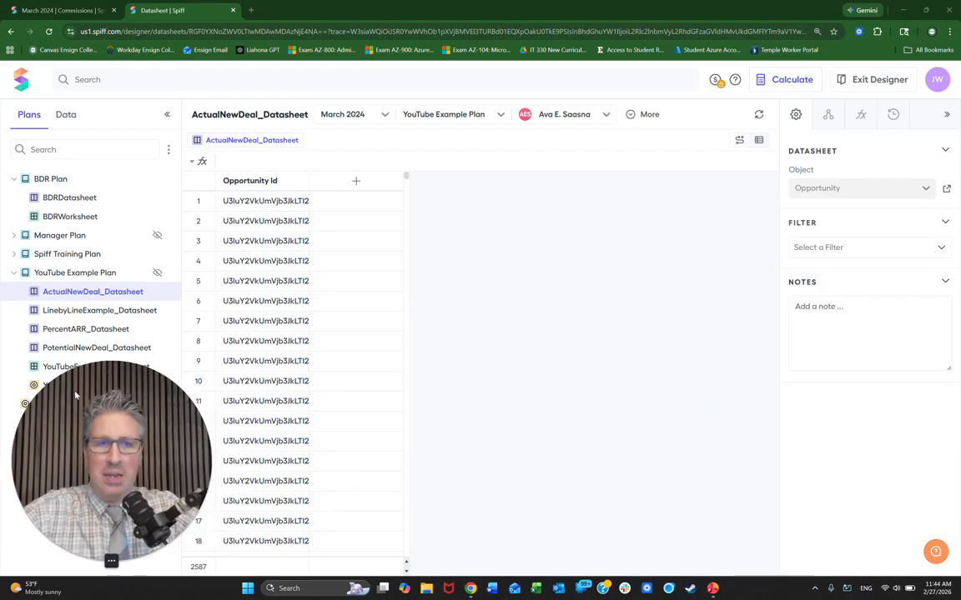
click(537, 279)
click(854, 247)
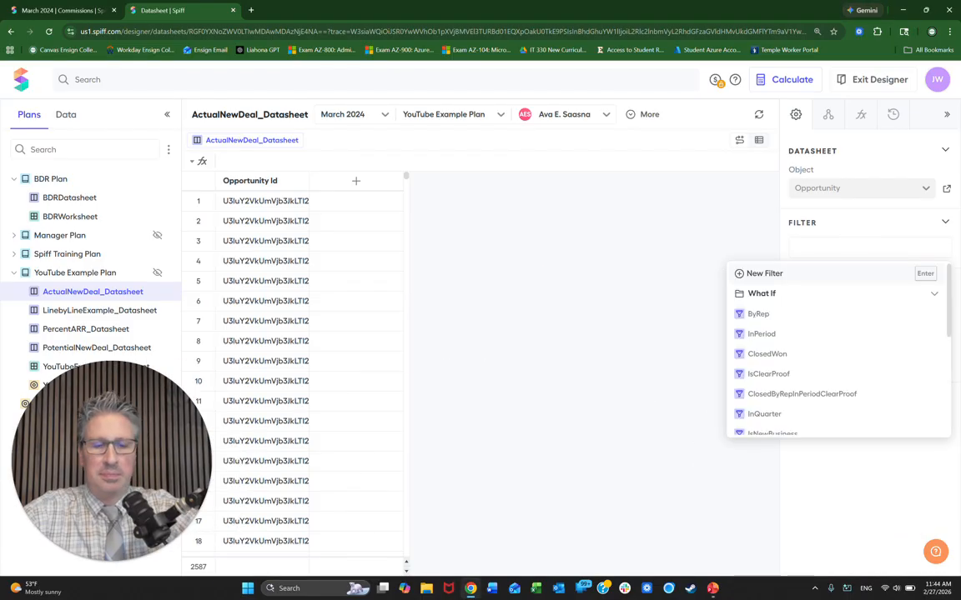
text(closedbyre)
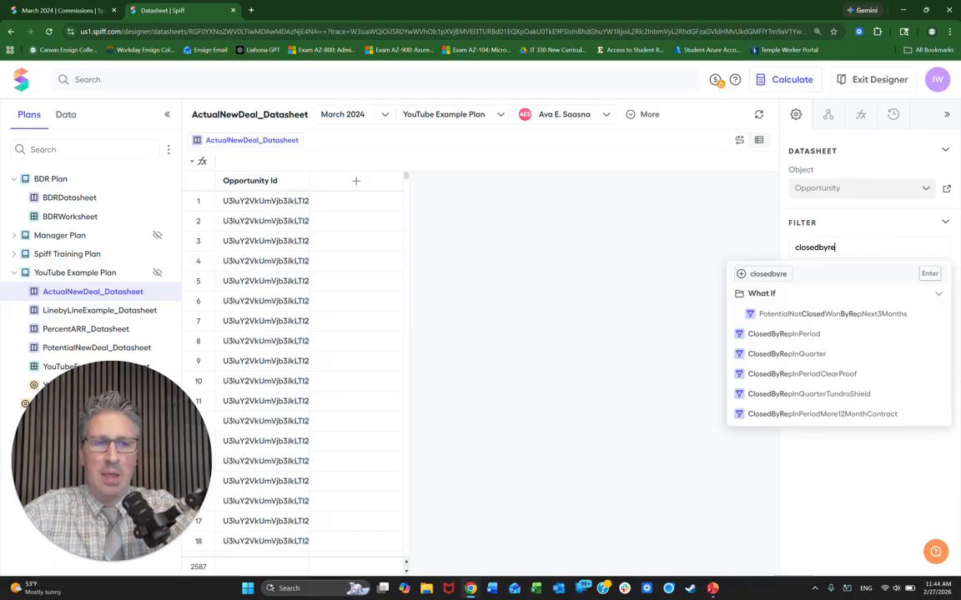
click(784, 334)
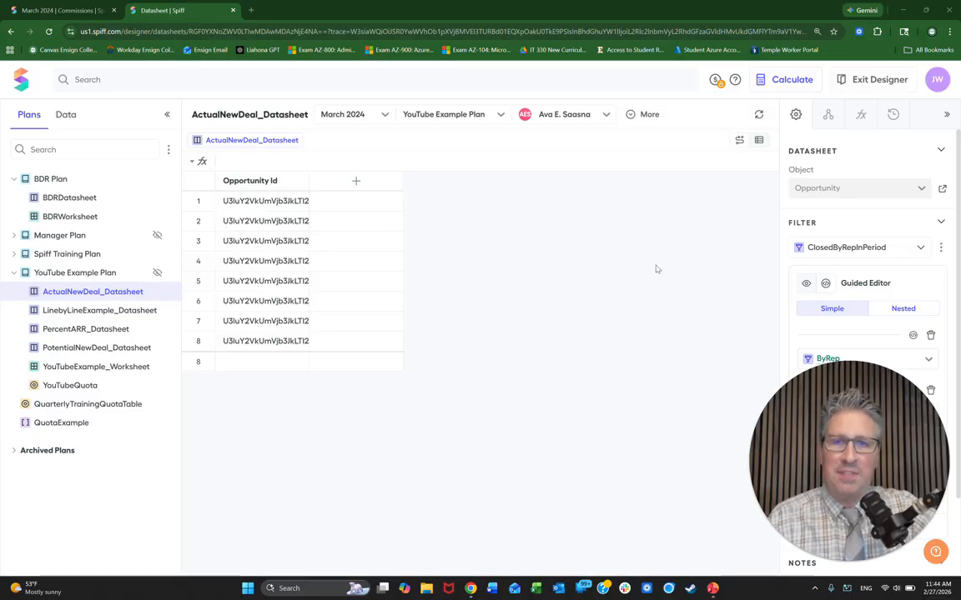
Add the existing ARR__c and NewDealCommissionRate fields as columns after Opportunity Id
click(367, 183)
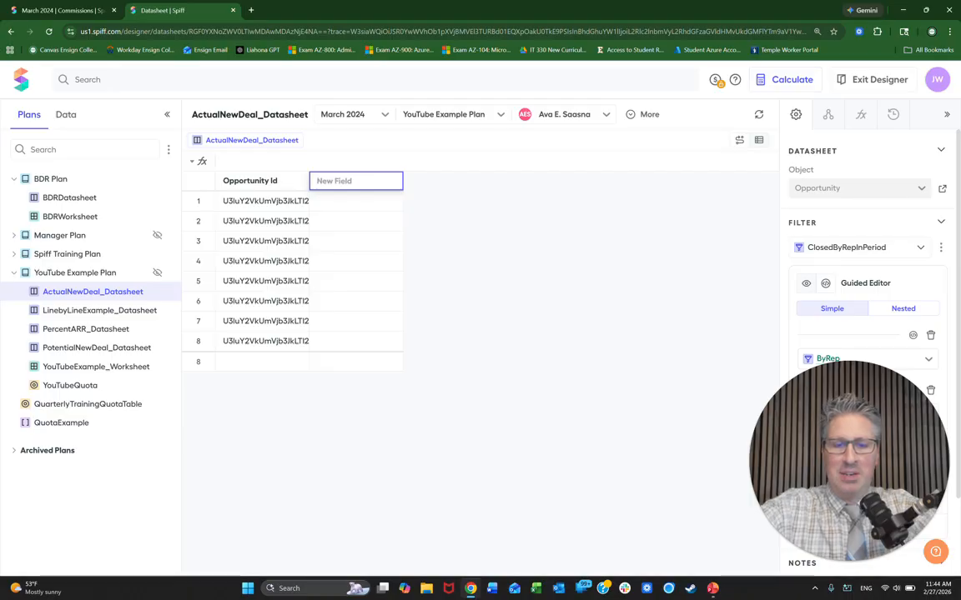
text(arr)
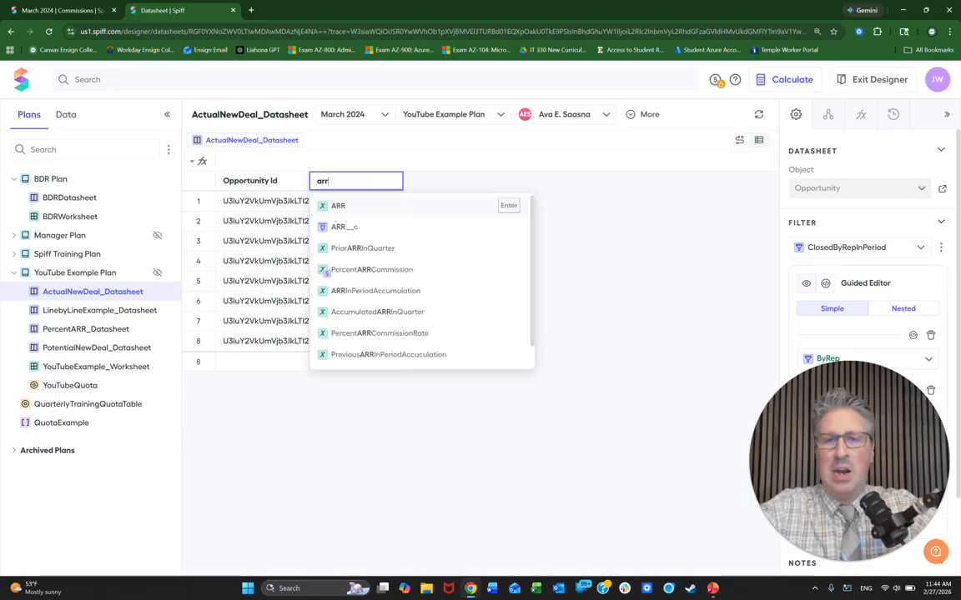
click(363, 228)
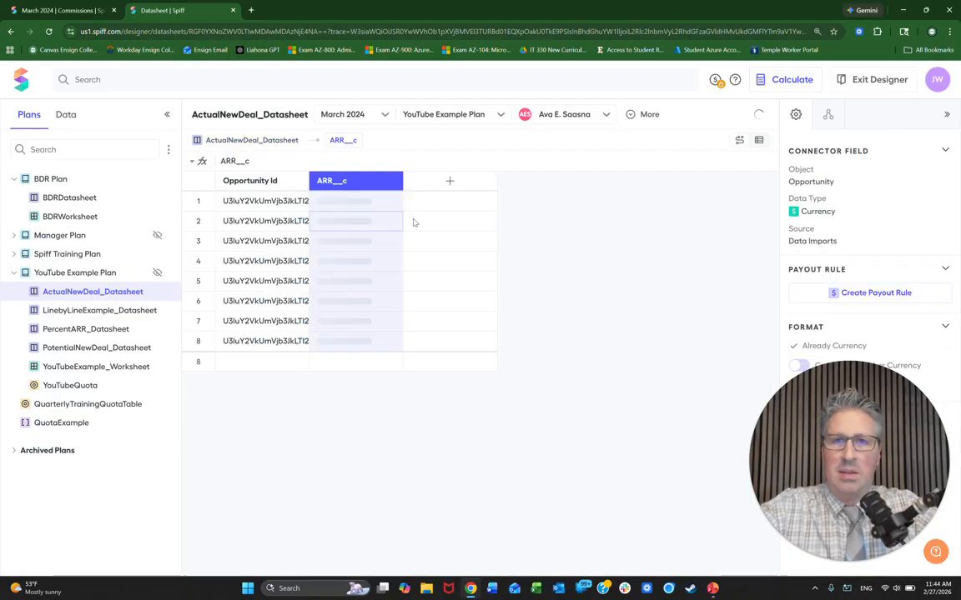
click(450, 182)
text(new)
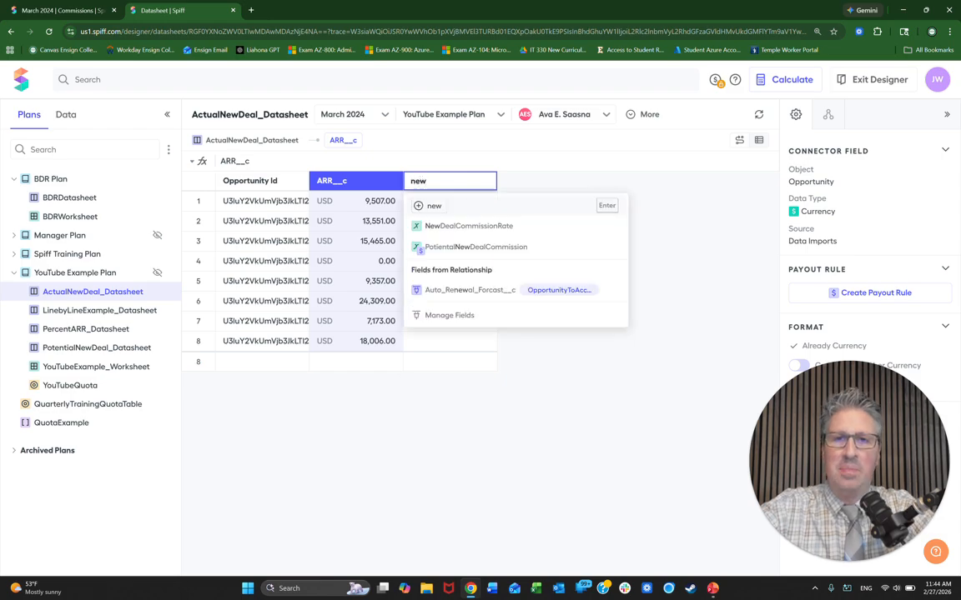
click(462, 226)
Create a new calculated field named ActualNewDealCommission after the NewDealCommissionRate column
click(543, 180)
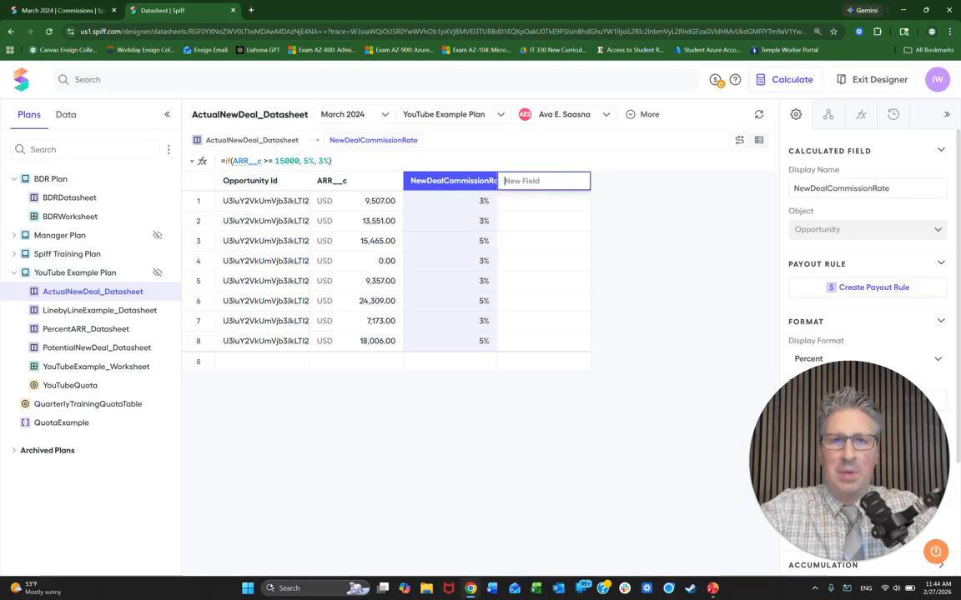
text(Actual)
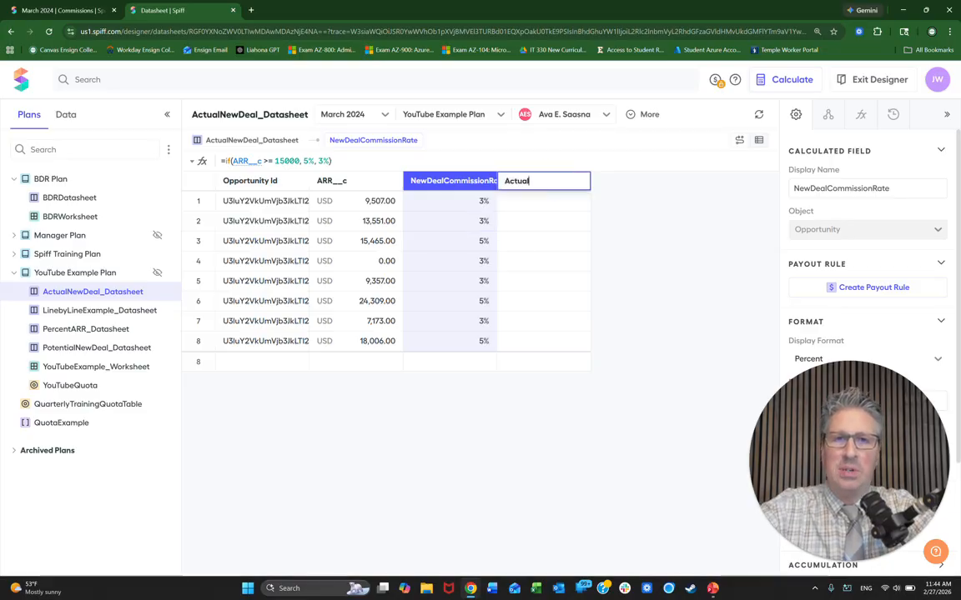
text(N)
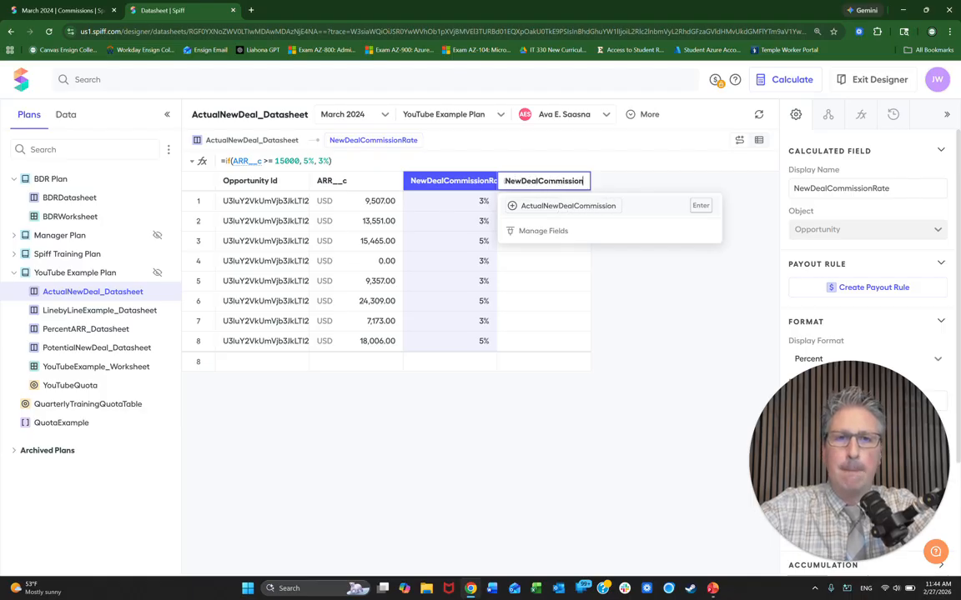
text(ewDealCommission)
key(Return)
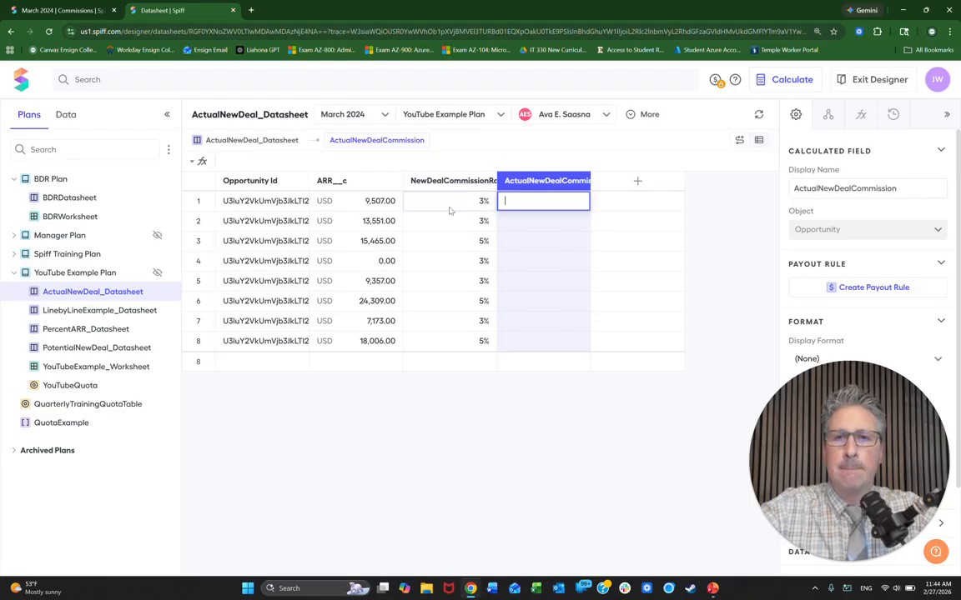
Enter and save the formula =ARR__c * NewDealCommissionRate for the ActualNewDealCommission field
text(=)
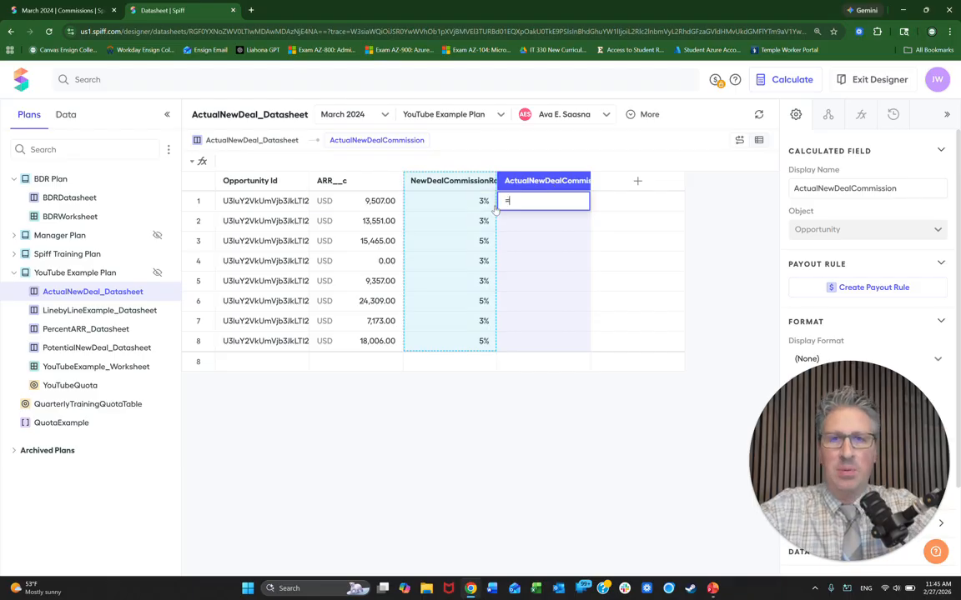
click(338, 182)
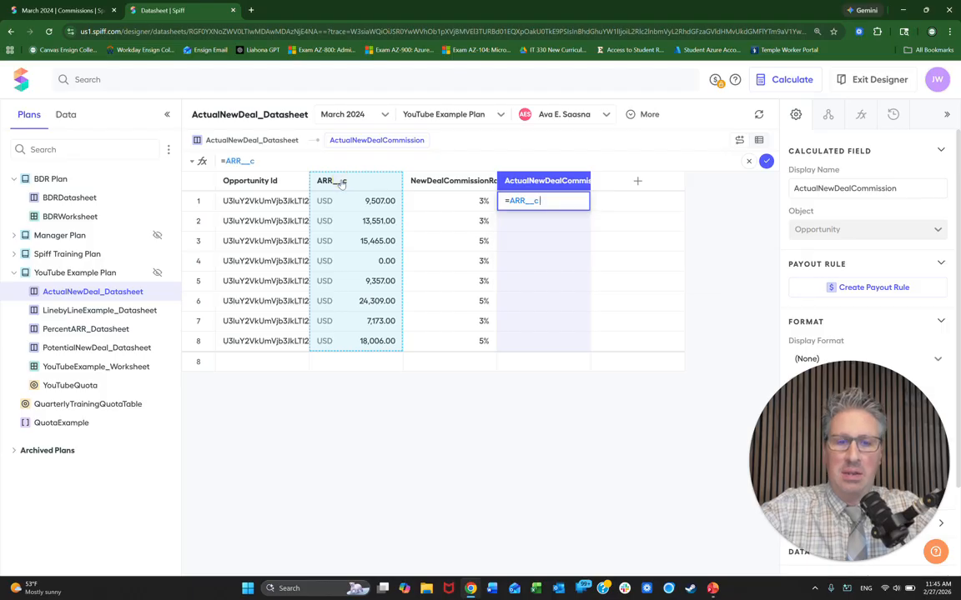
text(*)
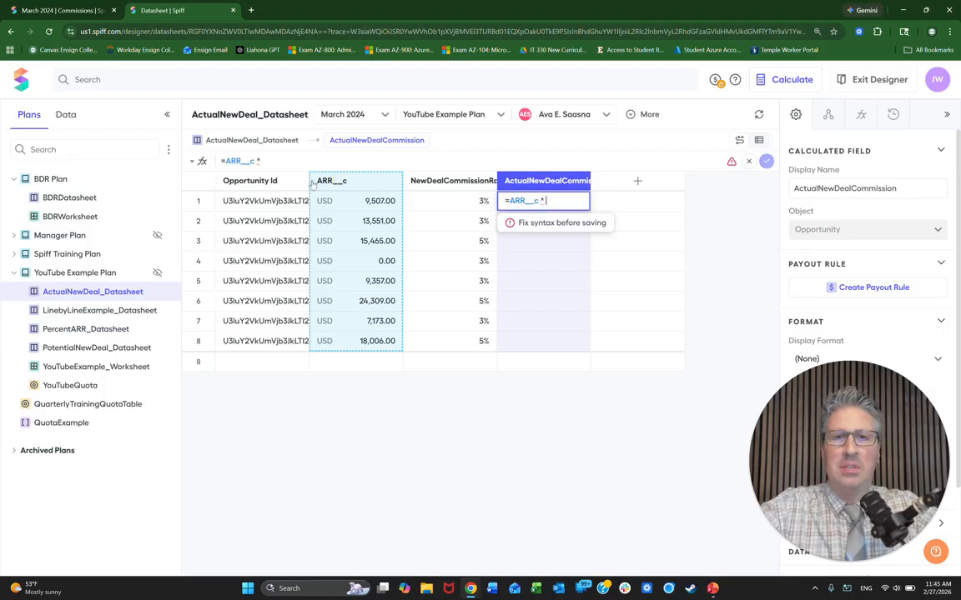
click(442, 182)
click(766, 162)
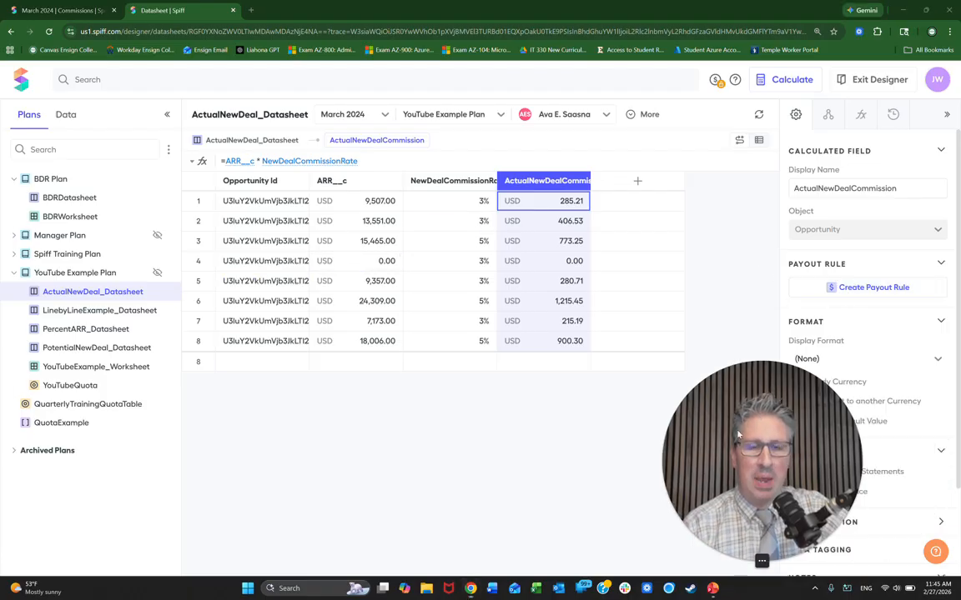
Create a payout rule named New Deal from the ActualNewDealCommission field in the YouTube Example Plan
click(872, 287)
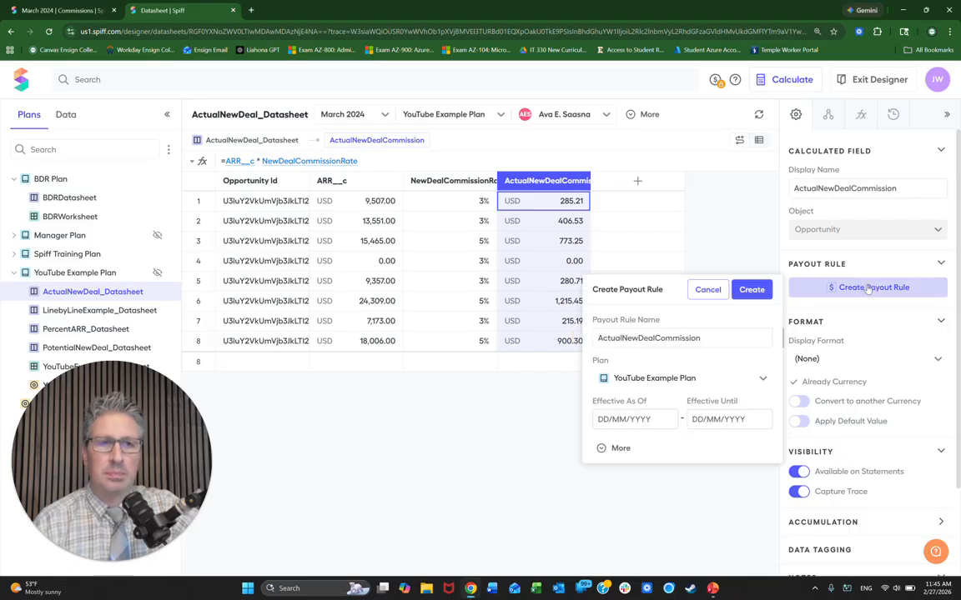
double_click(627, 338)
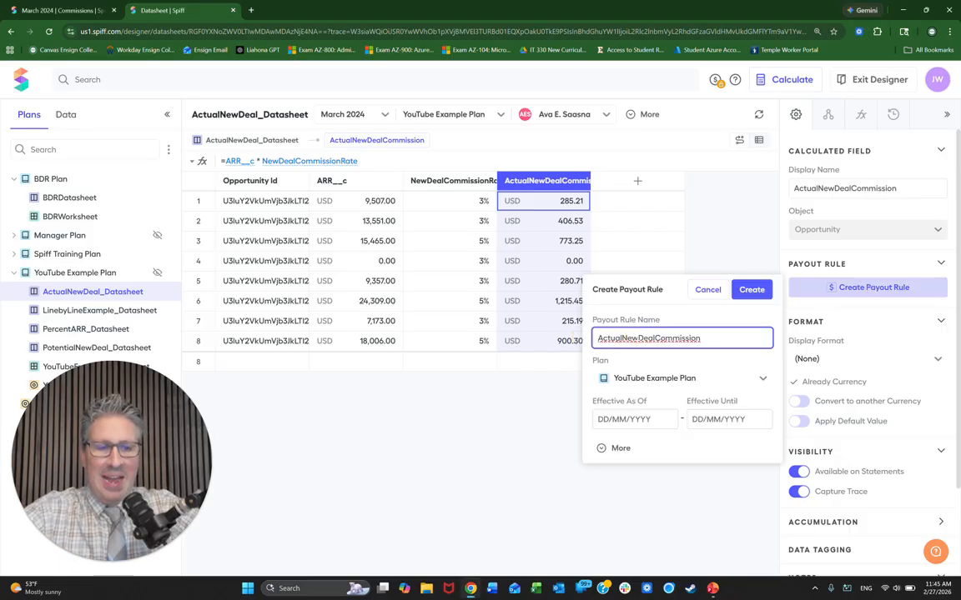
click(626, 338)
key(BackSpace)
key(BackSpace)
key(BackSpace)
key(BackSpace)
key(BackSpace)
key(BackSpace)
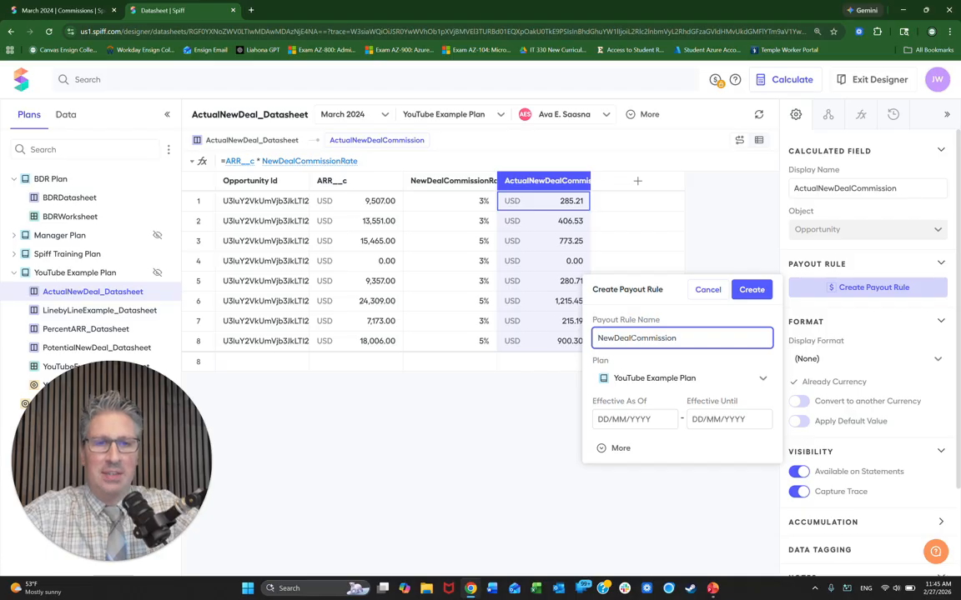
click(614, 338)
click(648, 338)
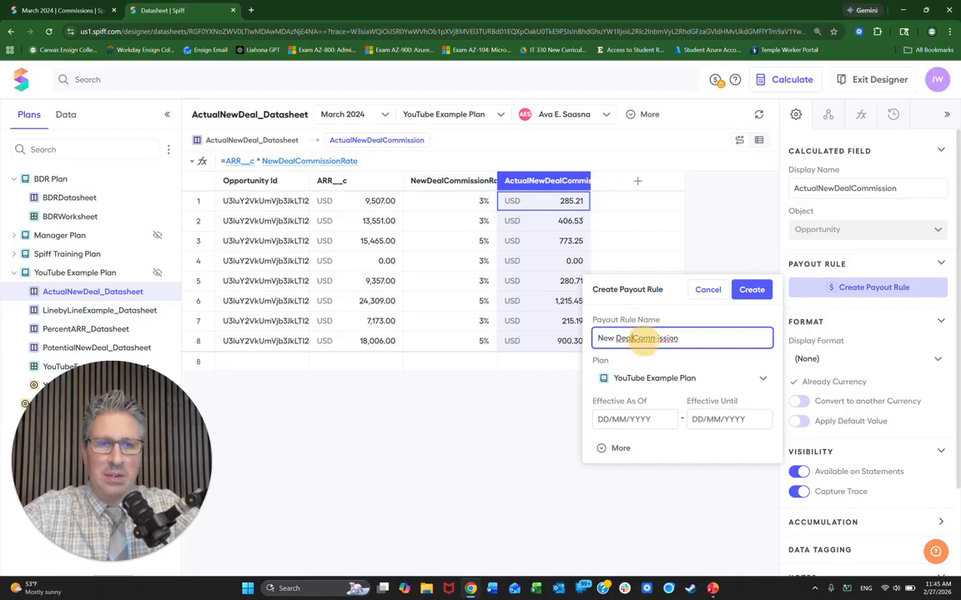
click(683, 337)
key(BackSpace)
key(BackSpace)
key(BackSpace)
key(BackSpace)
key(BackSpace)
key(BackSpace)
key(BackSpace)
key(BackSpace)
key(BackSpace)
key(BackSpace)
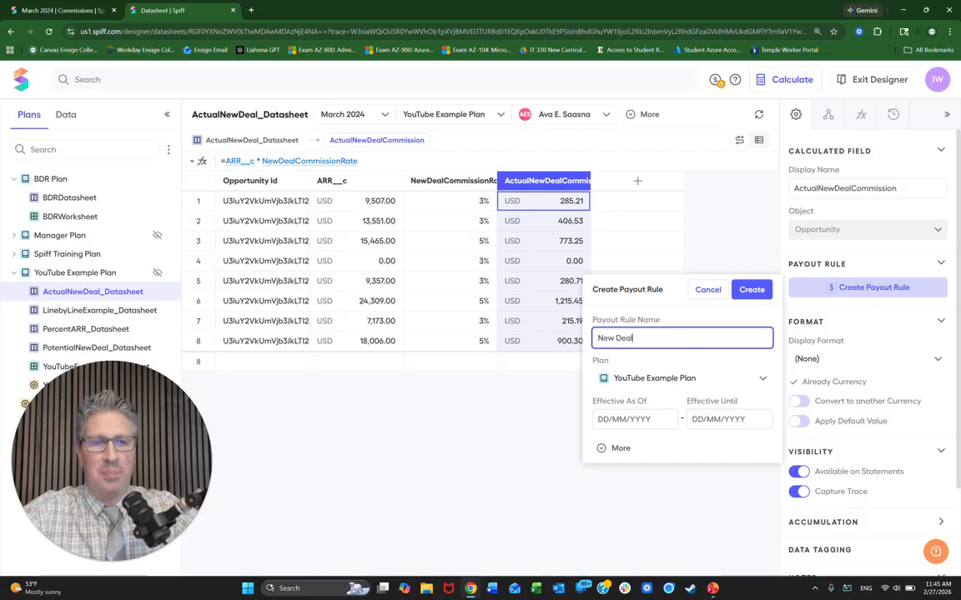
click(752, 292)
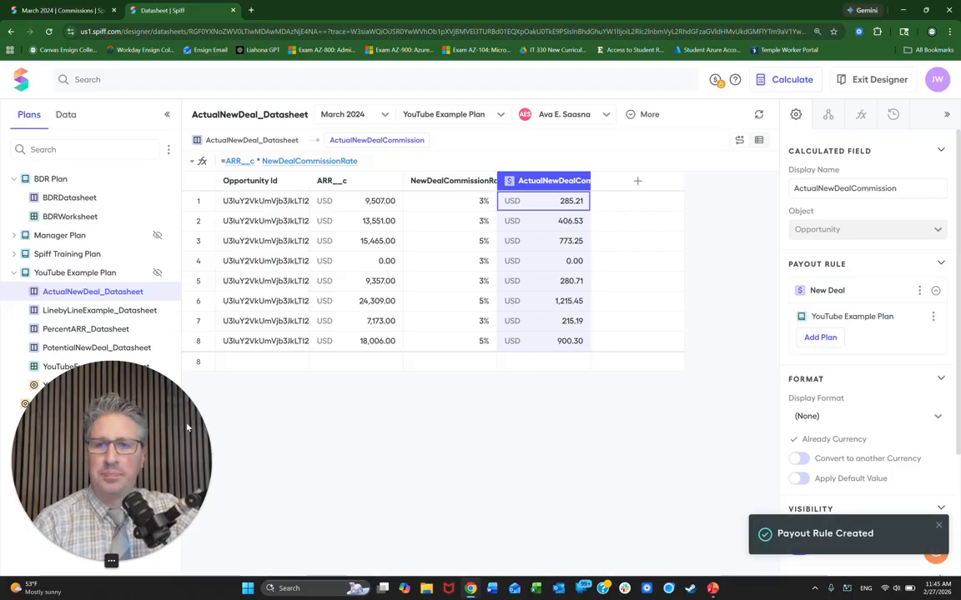
Trace the YouTube Example Plan's New Deal payout to its datasheet and set the NewDealCommissionRate formula to =if(ARR__c >= 15000, 4%, 2%)
click(82, 273)
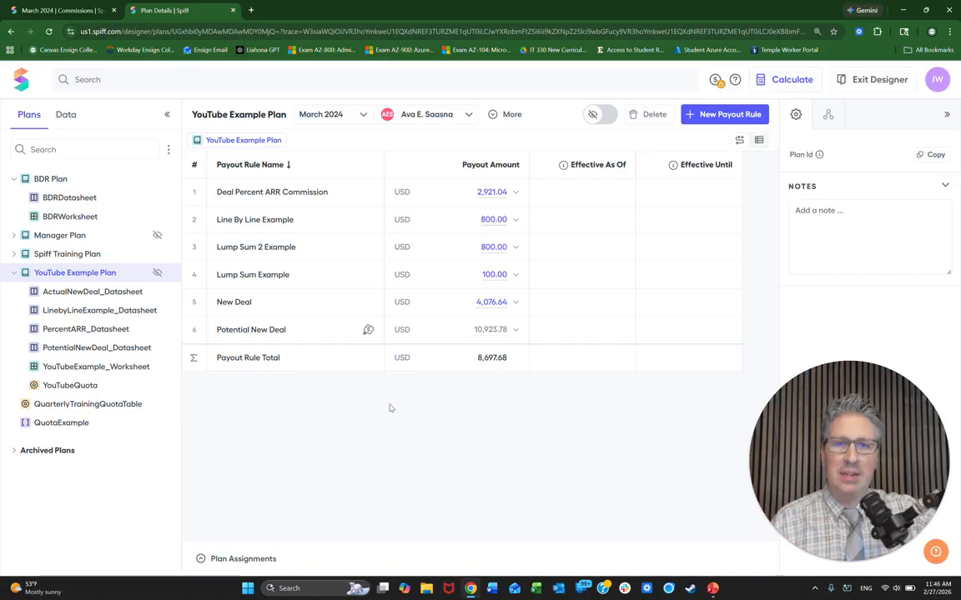
click(490, 303)
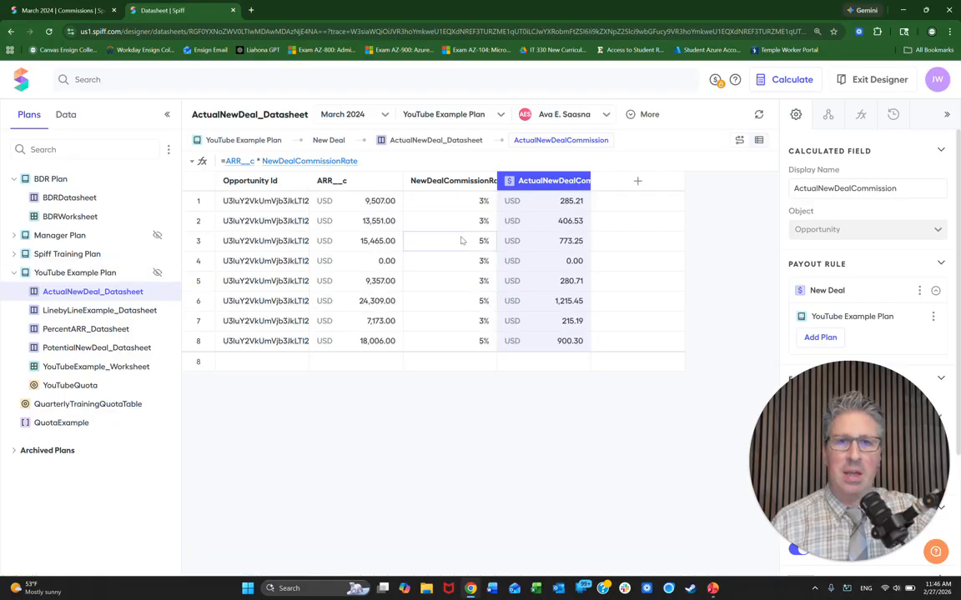
click(455, 181)
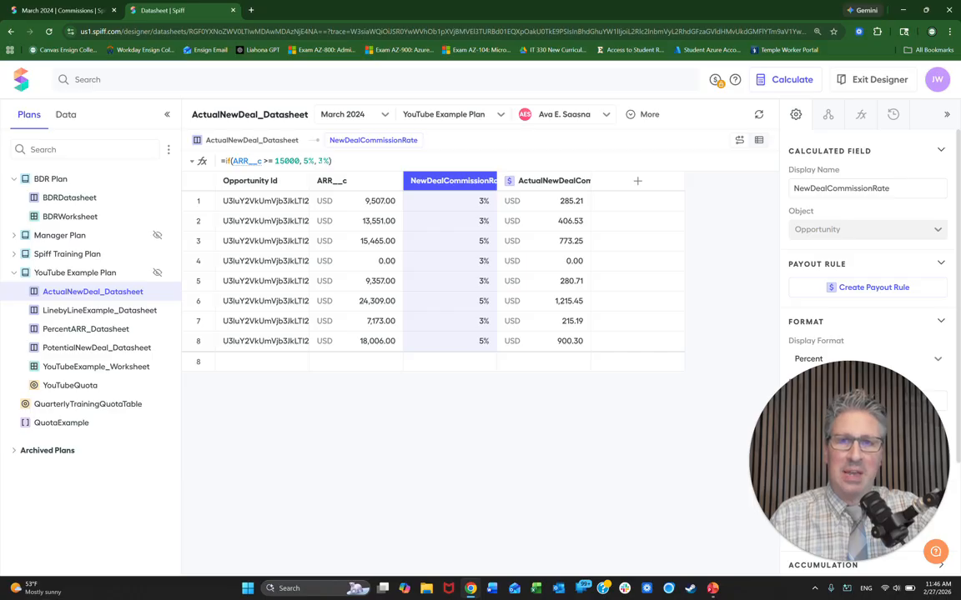
click(323, 161)
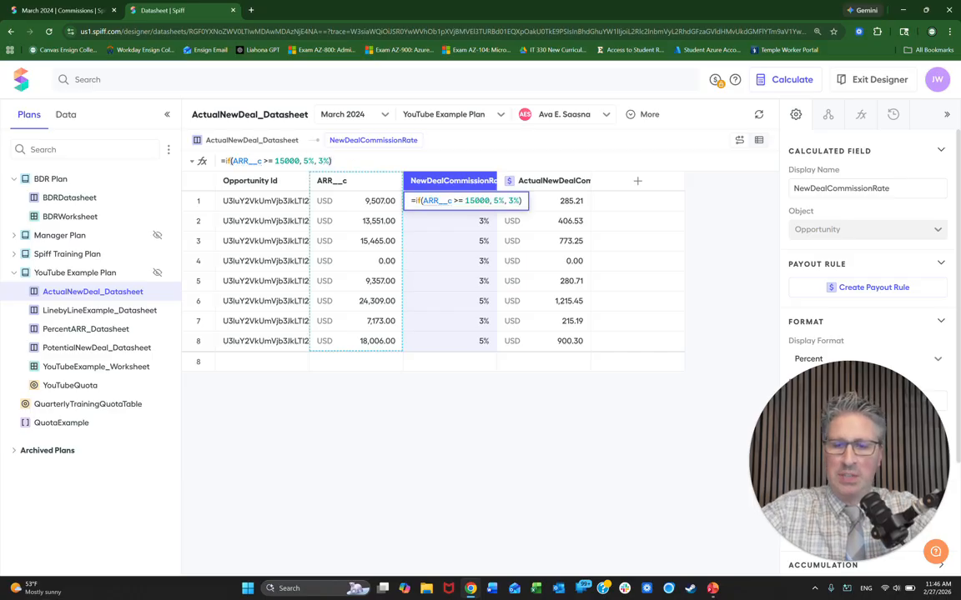
text(2)
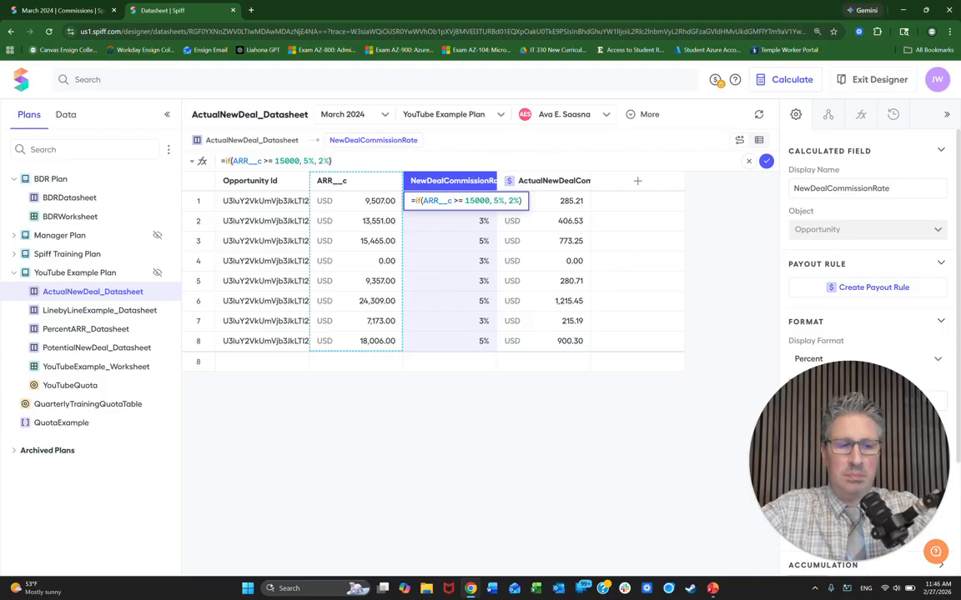
click(765, 162)
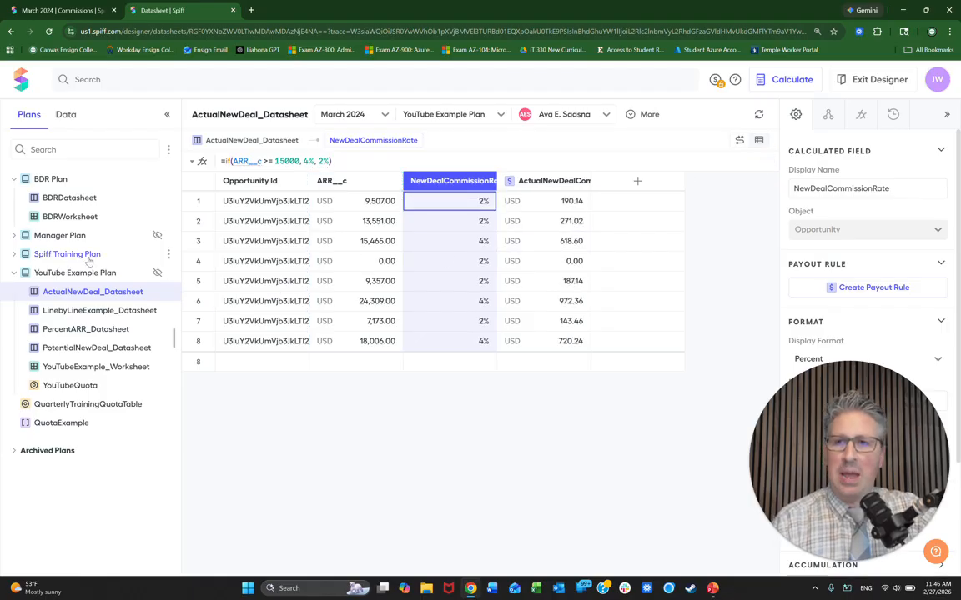
Return to the YouTube Example Plan and review the New Deal and Potential New Deal payout amounts
click(66, 276)
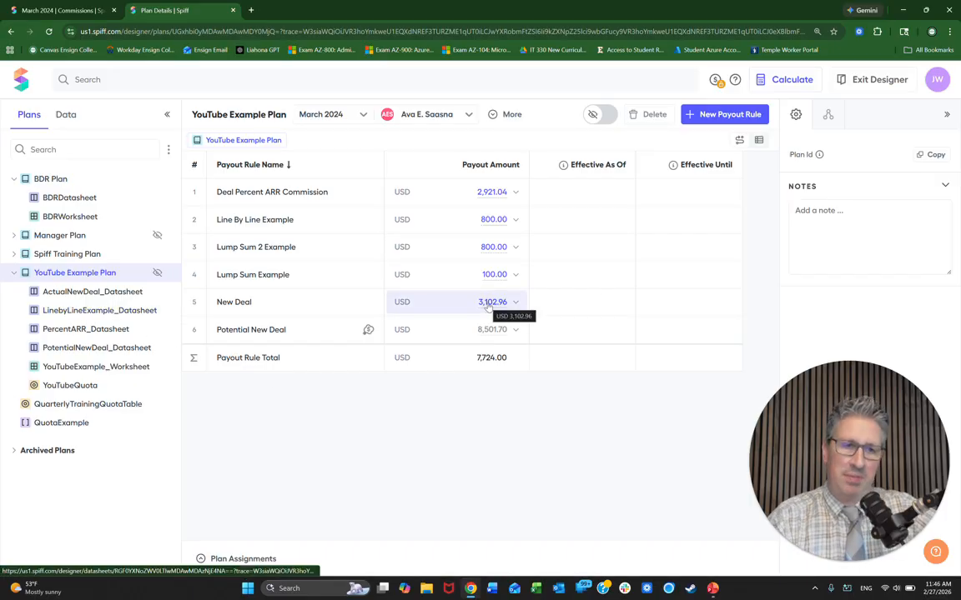
mouse_move(489, 307)
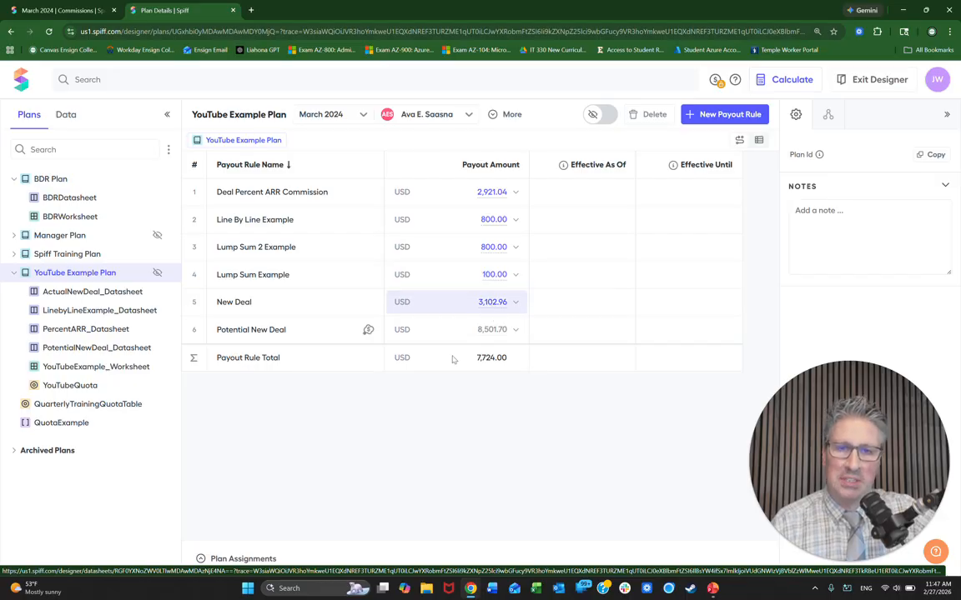
double_click(877, 474)
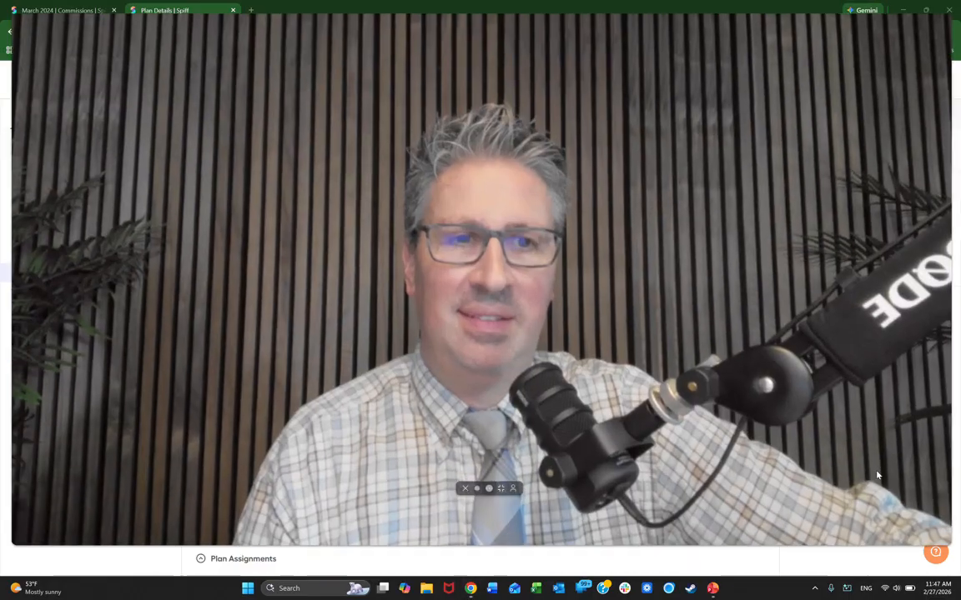